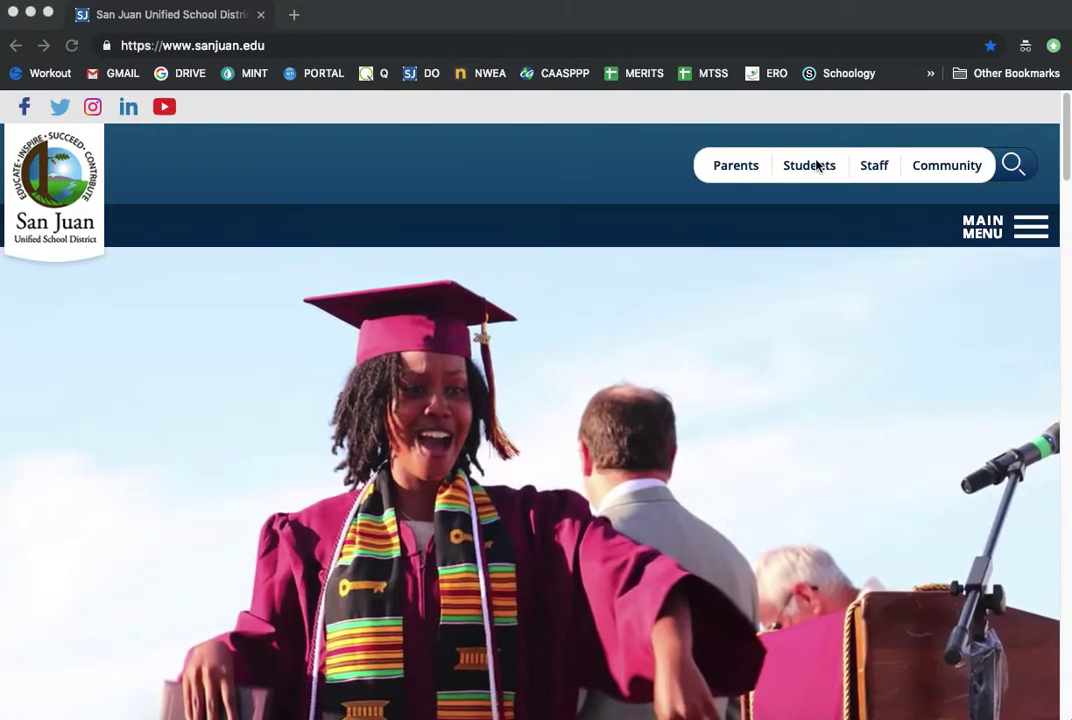
Step: Go from the district website's Students page to the student portal and sign in with the first saved user name and password
click(816, 166)
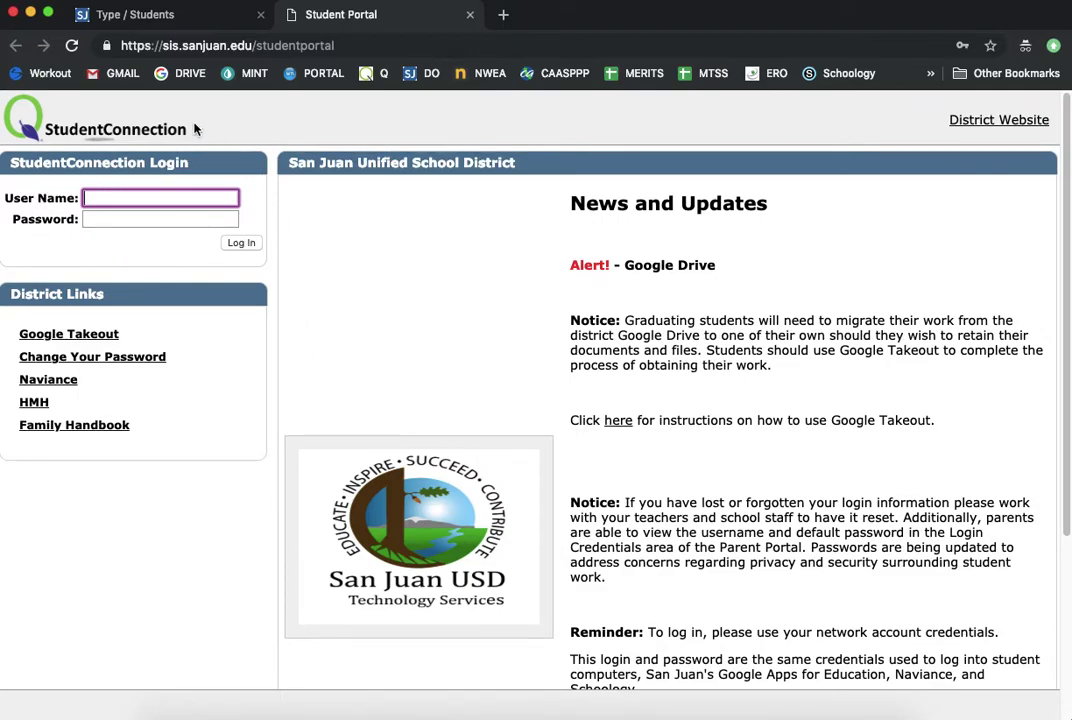
click(147, 199)
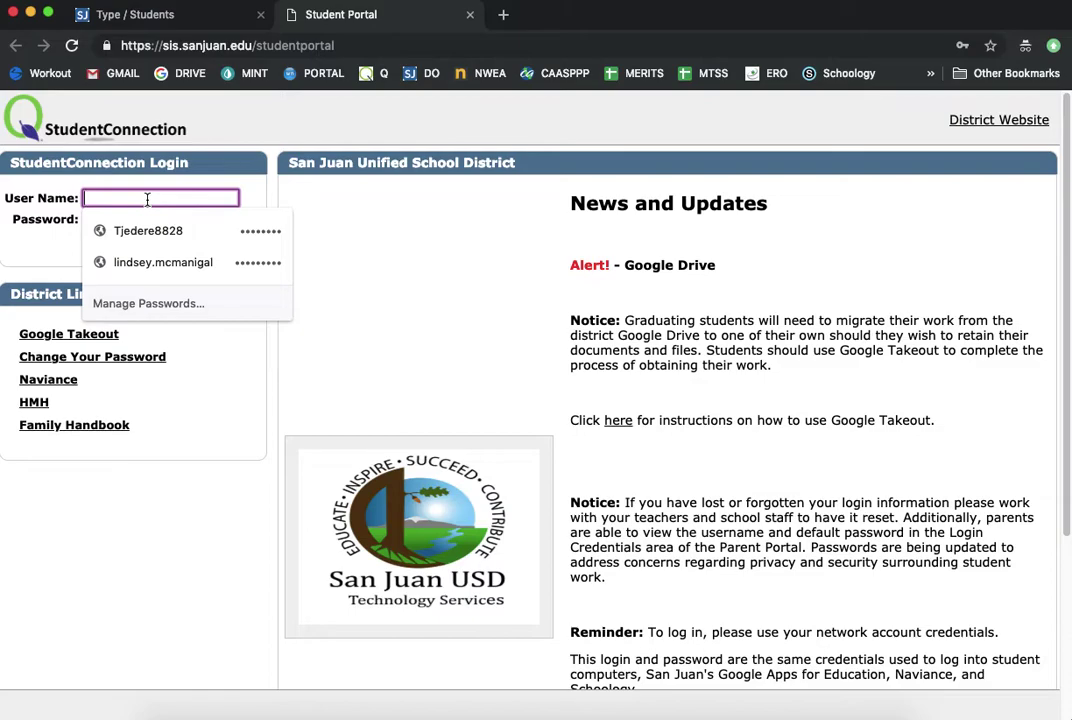
click(148, 231)
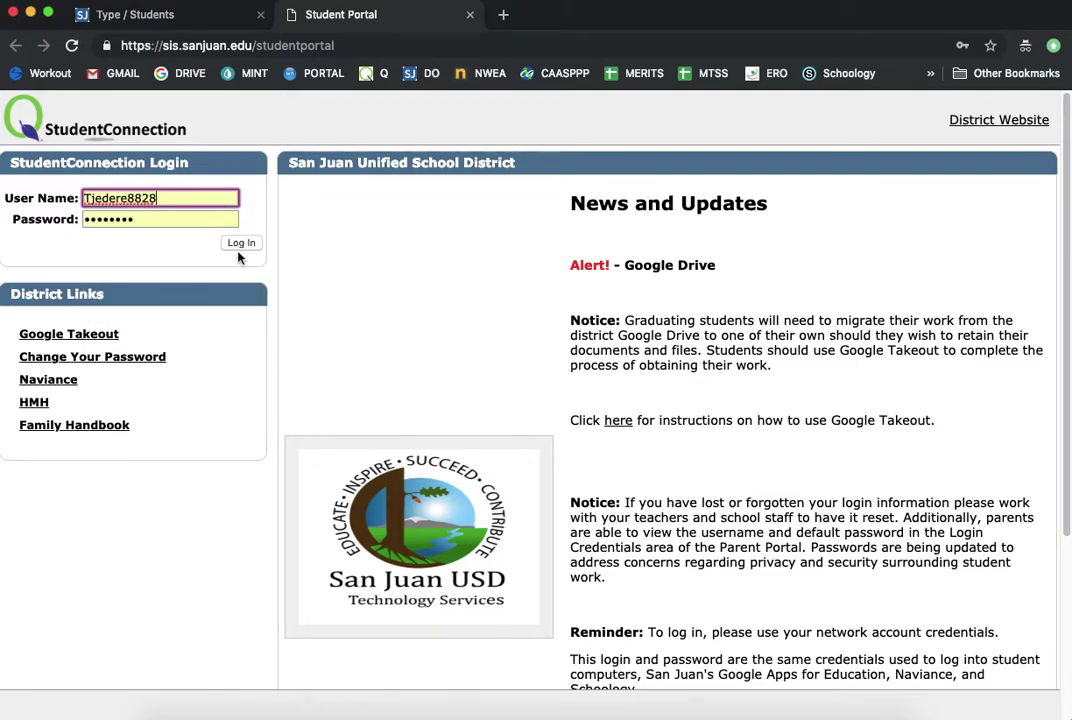
click(242, 243)
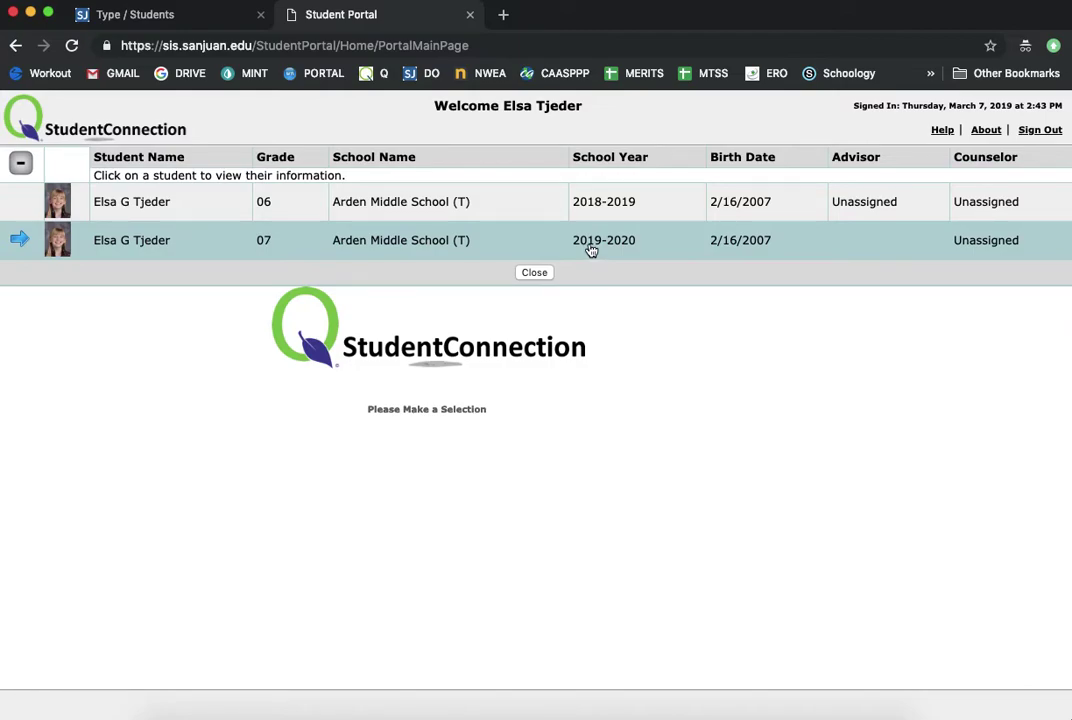
Step: Select the student's 2019-2020 record and open its course requests for adding and editing
click(592, 250)
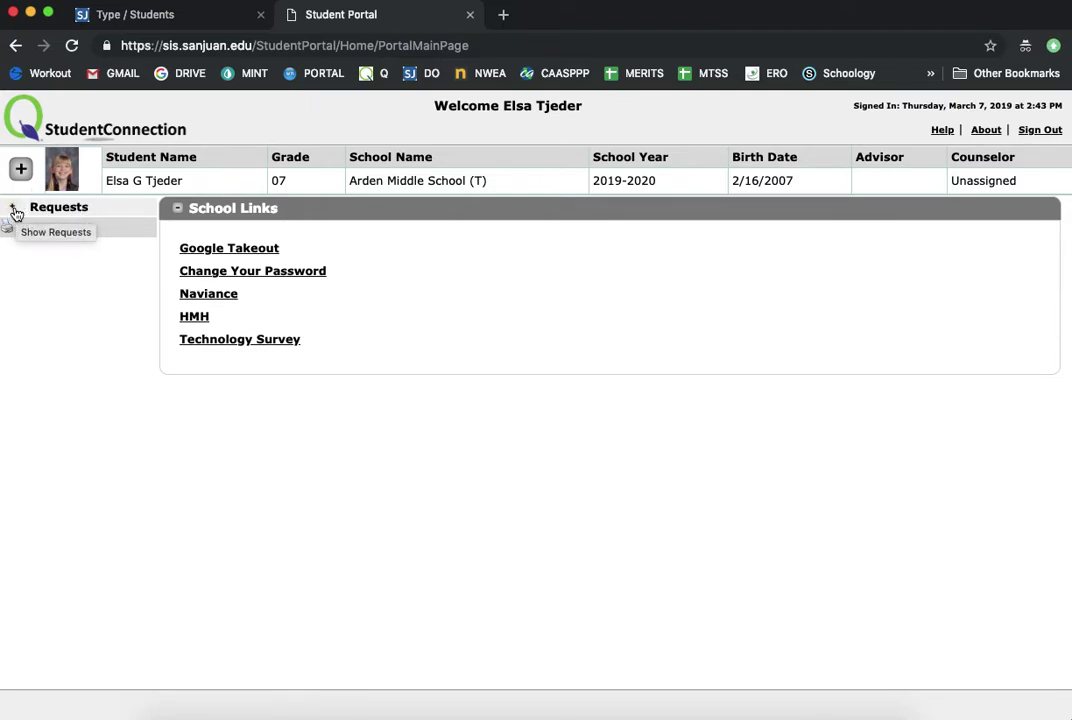
click(15, 212)
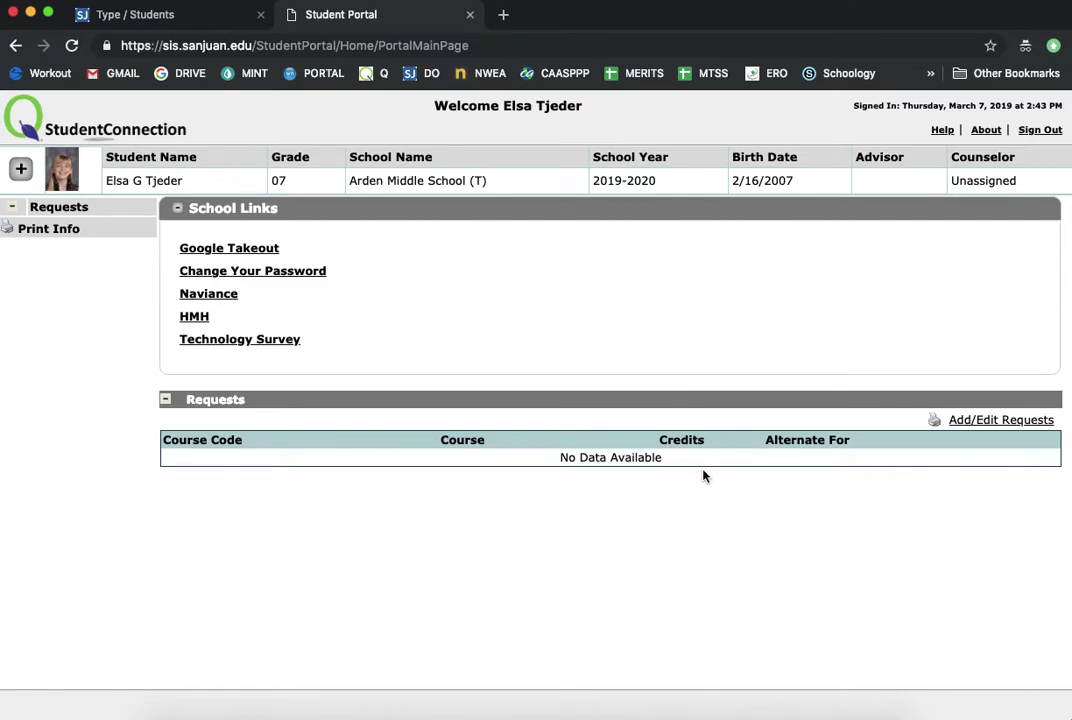
click(987, 421)
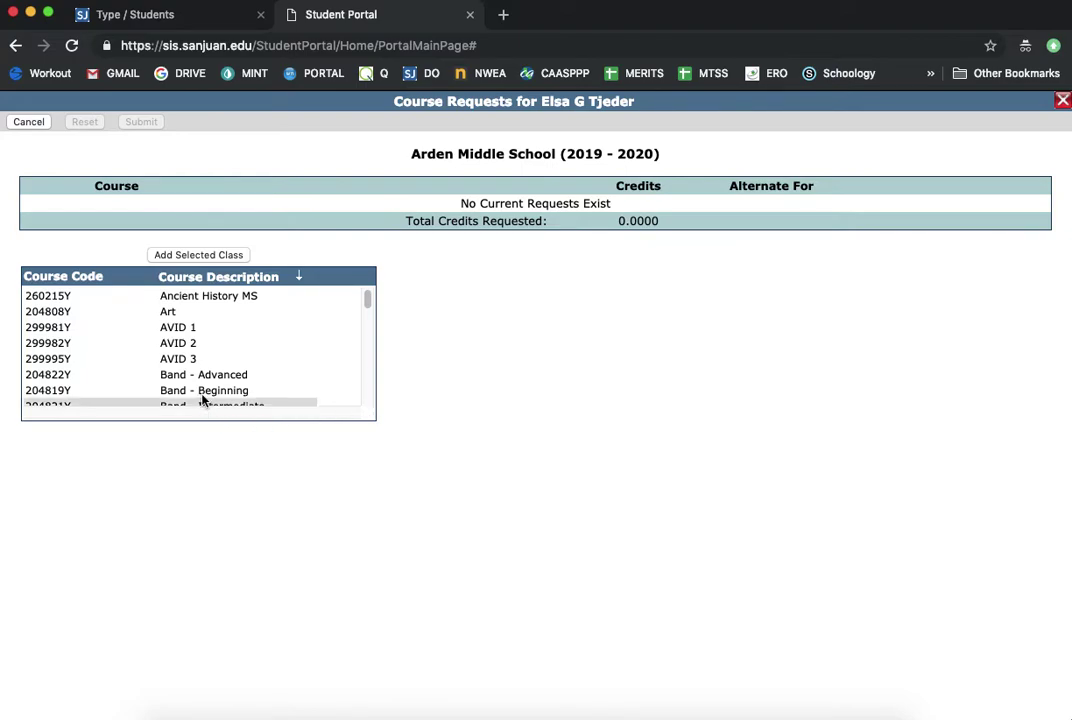
Step: Add Honors English 7 (204047Y) to the course requests
scroll(237, 367, down, 6)
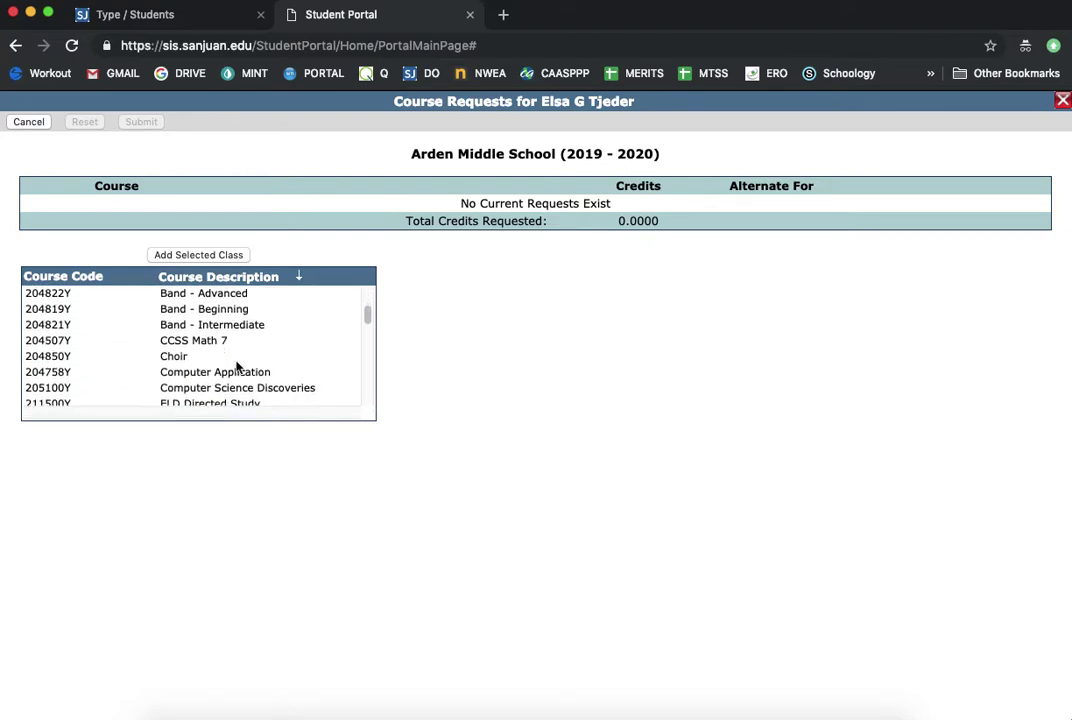
scroll(237, 367, down, 4)
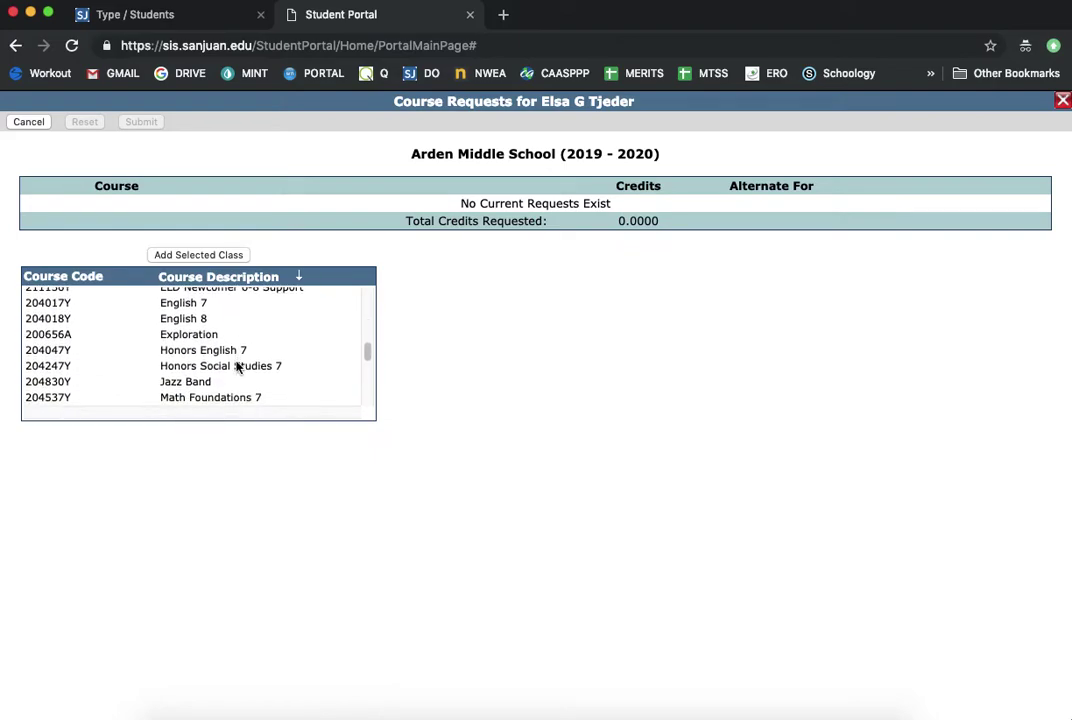
click(240, 346)
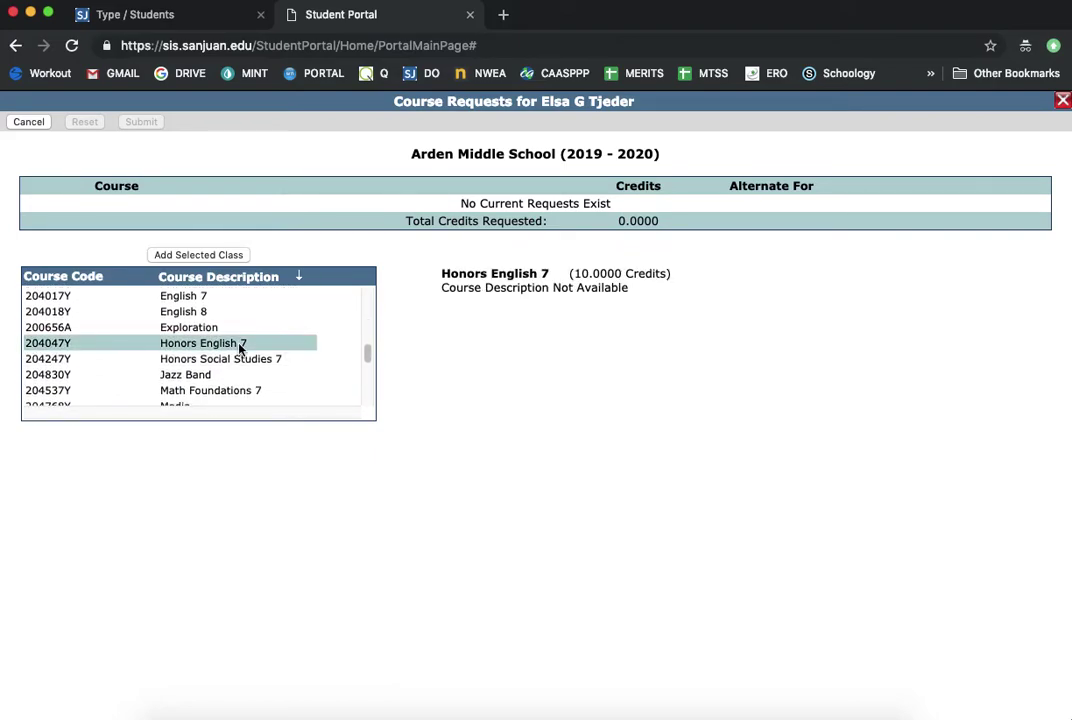
click(243, 257)
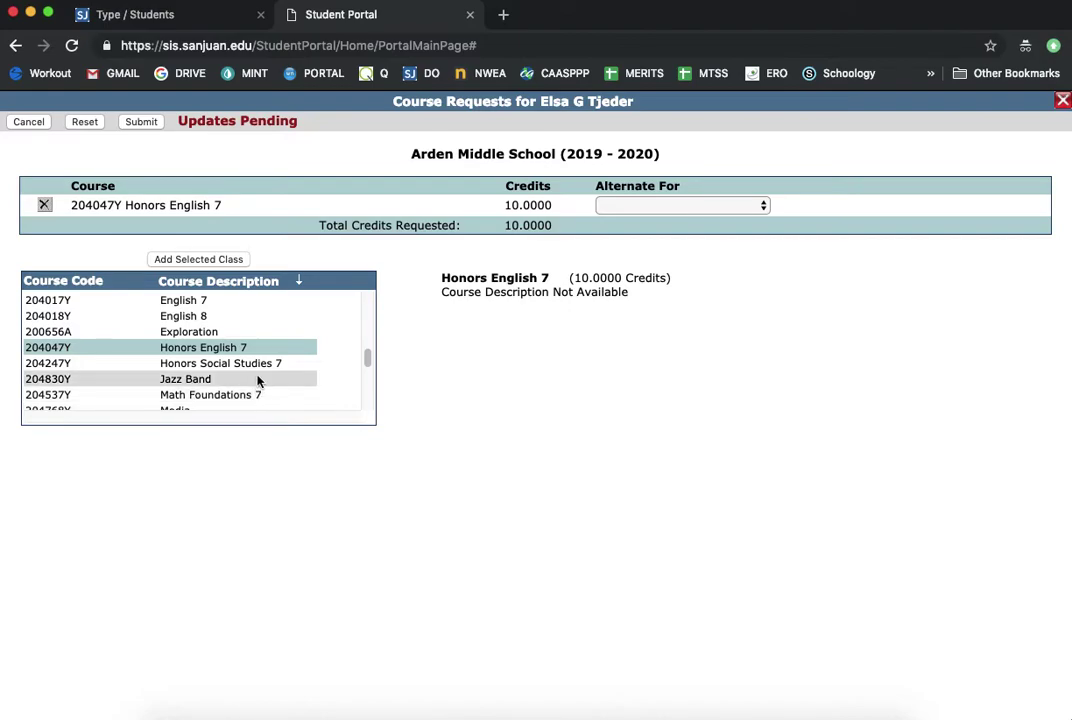
Step: Add World History MS (204210Y) to the course requests
scroll(258, 370, down, 4)
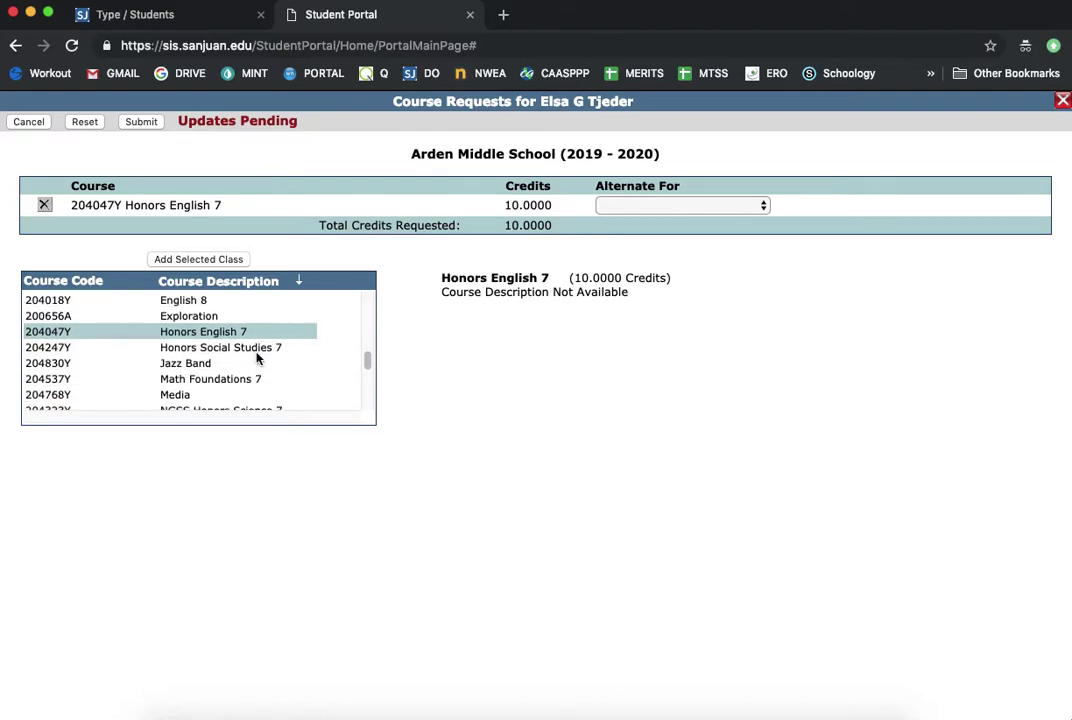
scroll(258, 358, down, 2)
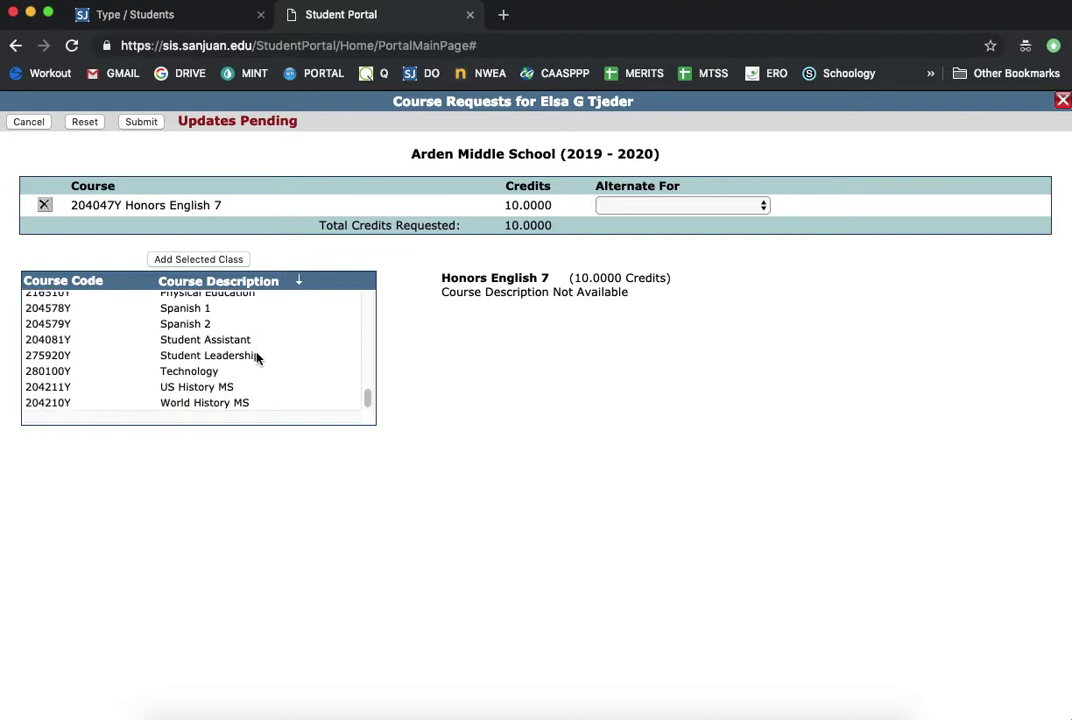
click(239, 404)
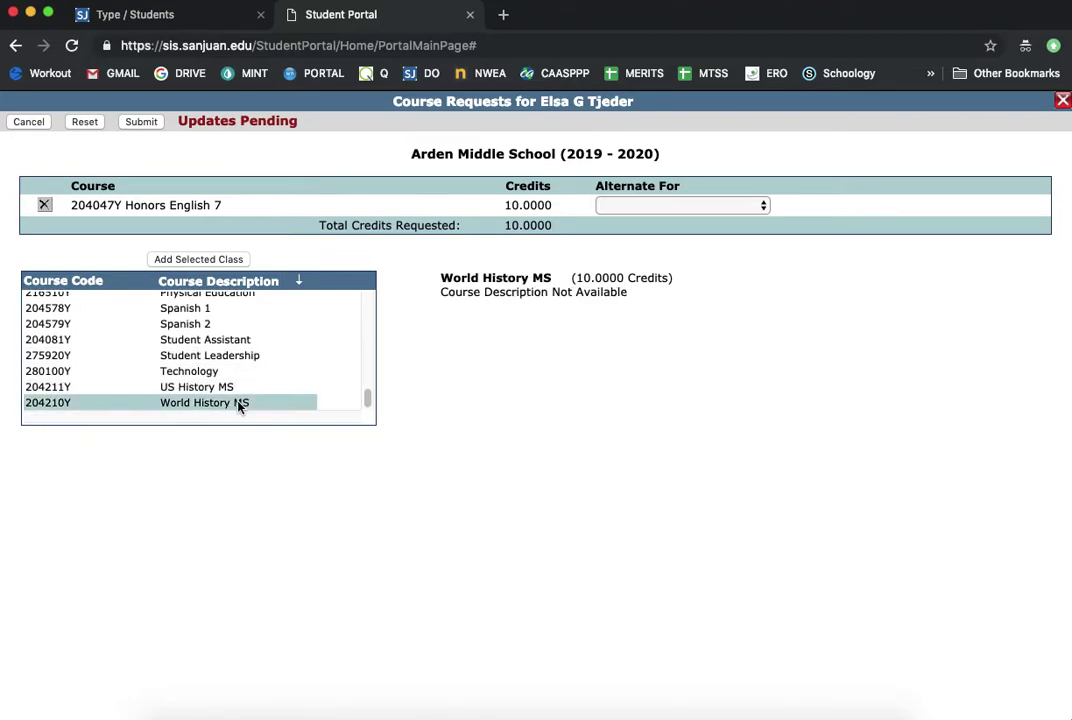
click(237, 261)
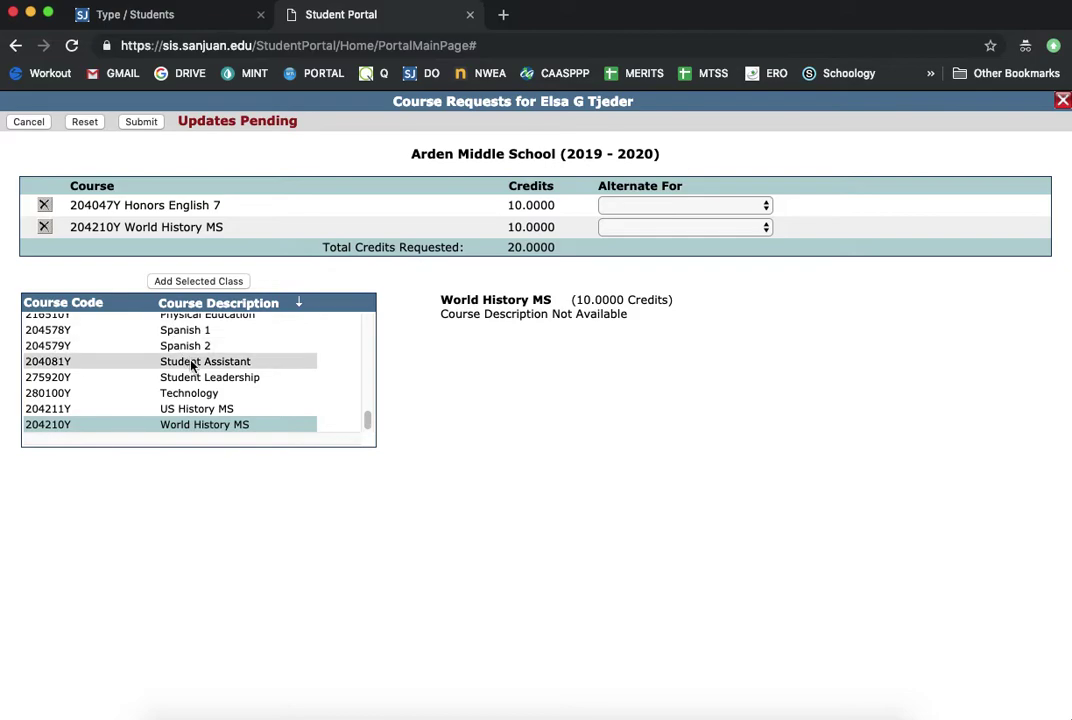
Step: Add Physical Education (216510Y) to the course requests
scroll(192, 366, up, 2)
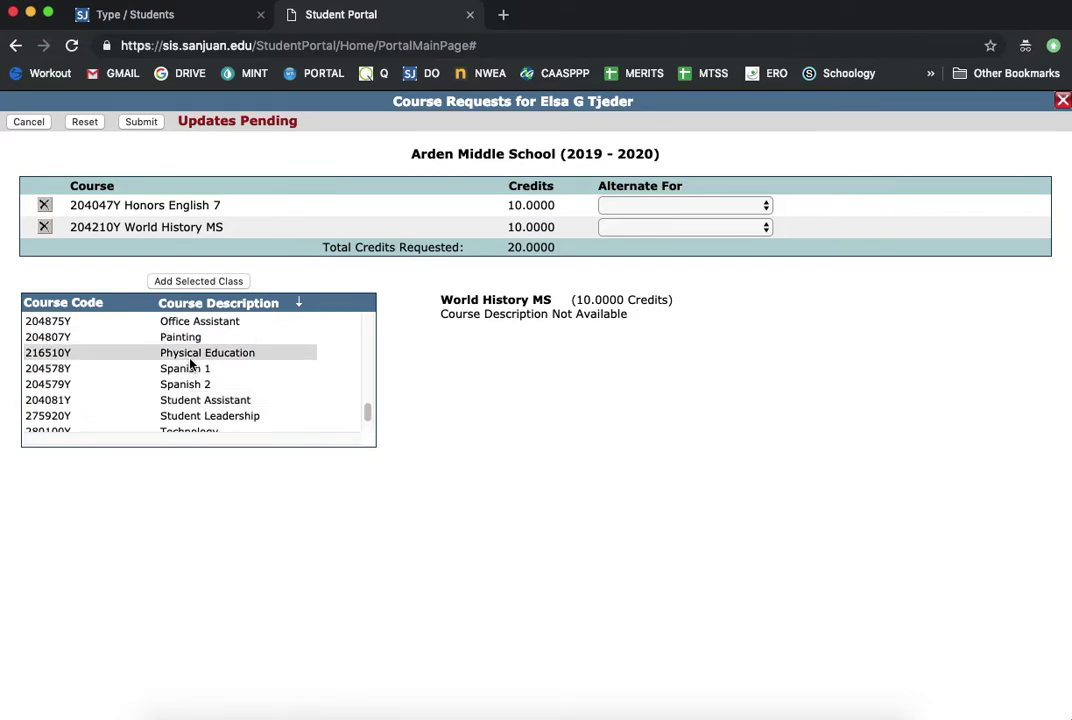
click(192, 360)
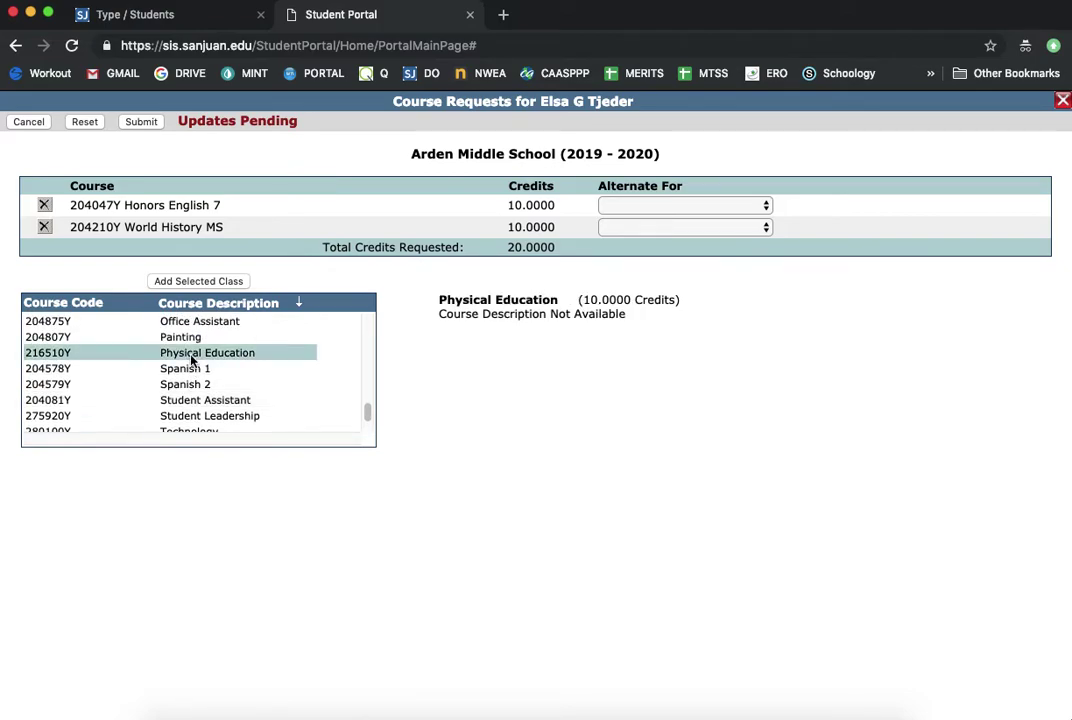
click(194, 280)
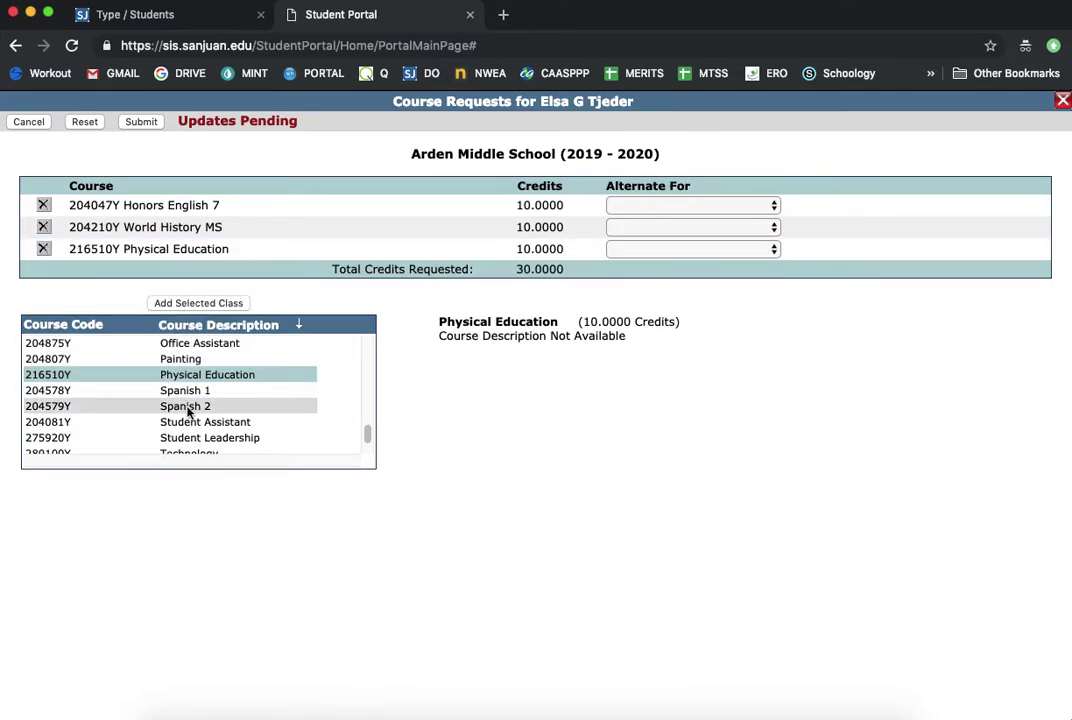
Step: Add NGSS Science 7 (204313Y) to the course requests
scroll(200, 420, down, 2)
scroll(203, 427, up, 5)
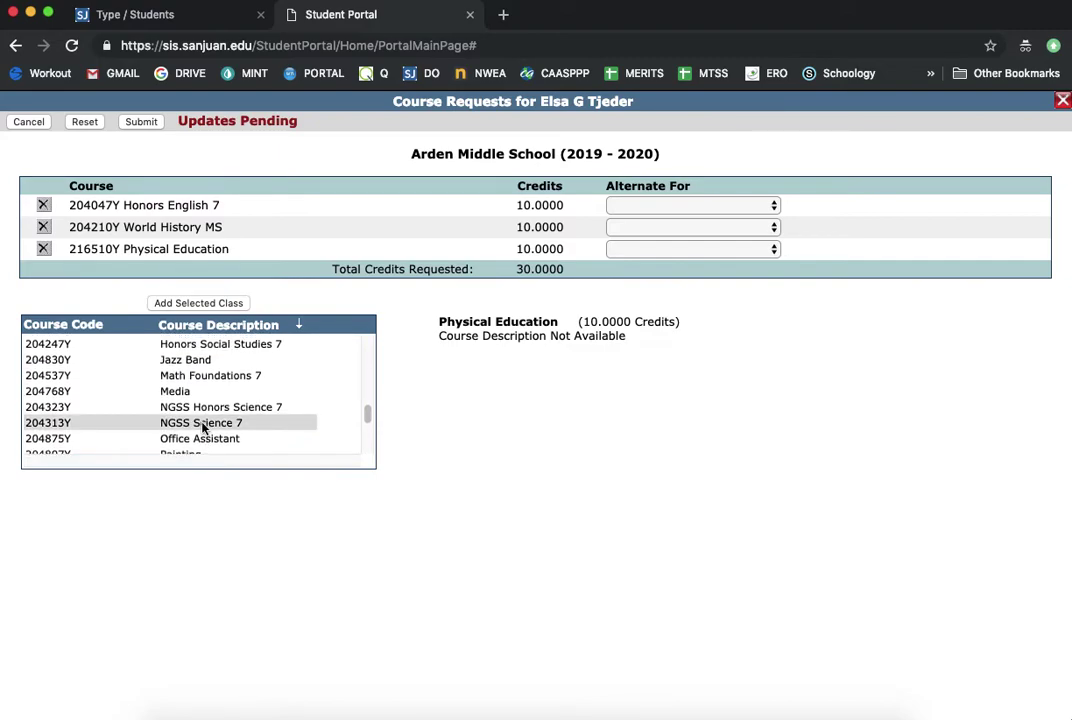
click(203, 427)
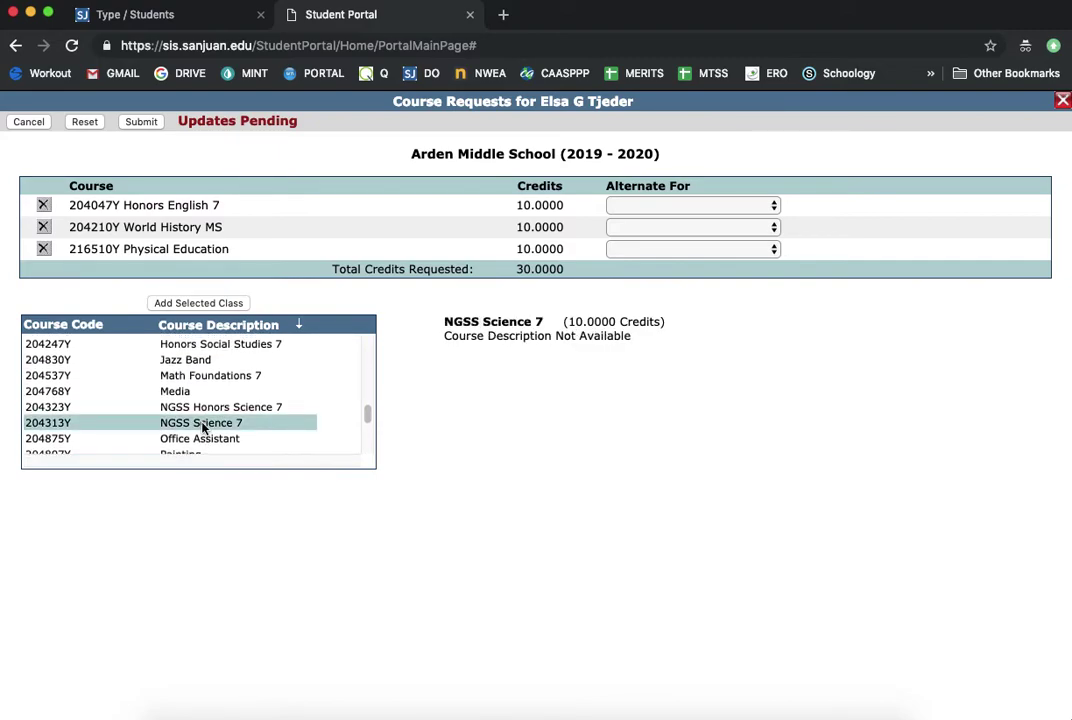
click(222, 307)
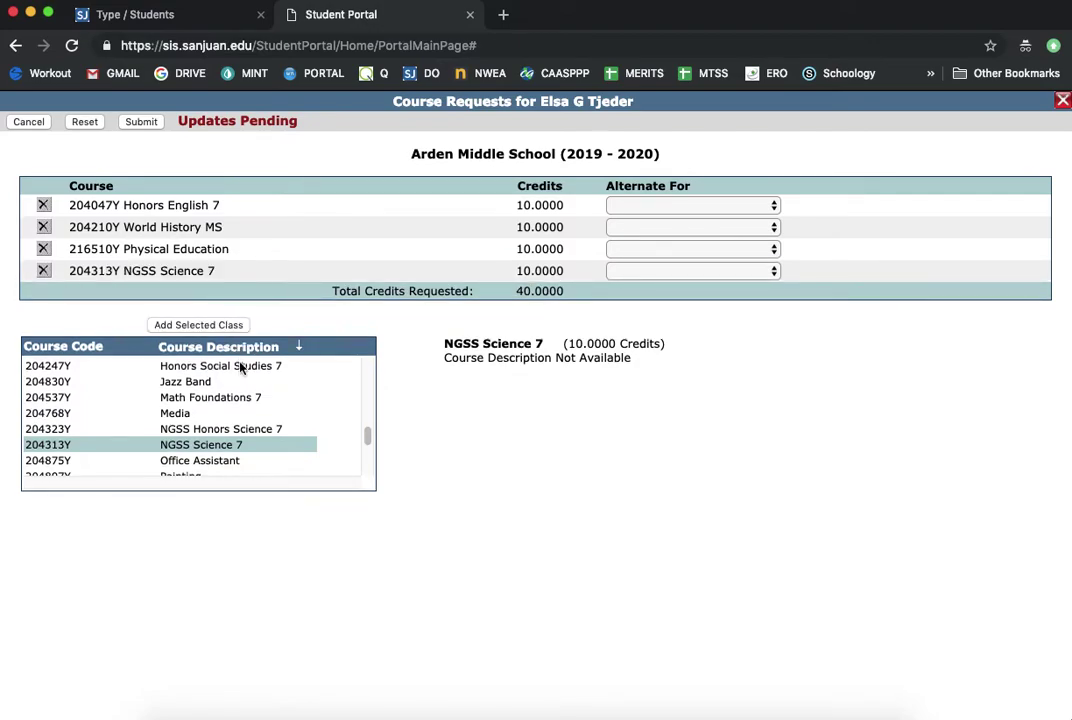
Step: Find CCSS Math 7 (204507Y) in the course list and add it to the course requests
scroll(254, 394, down, 5)
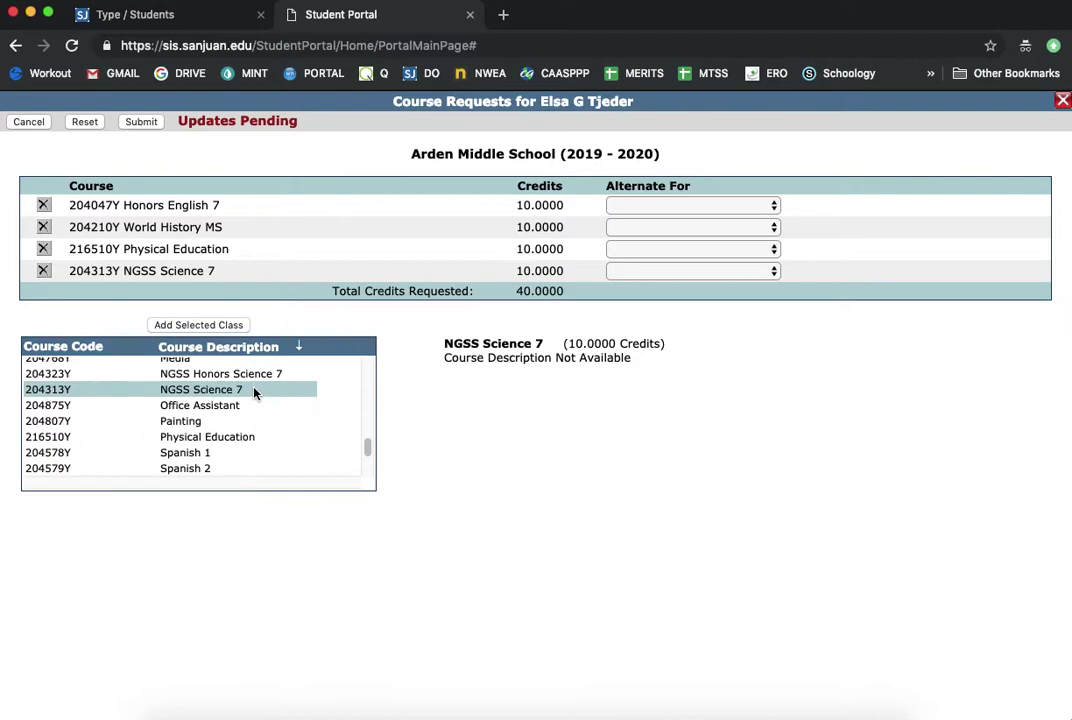
scroll(254, 394, up, 2)
scroll(254, 394, up, 5)
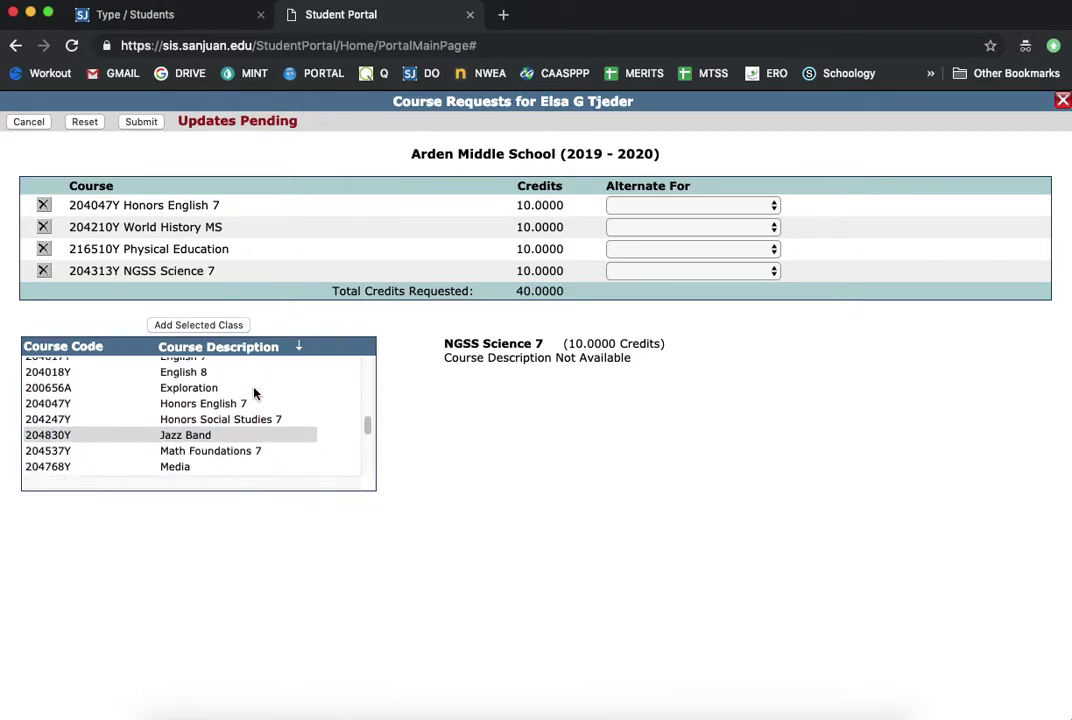
scroll(254, 394, up, 2)
scroll(254, 394, down, 2)
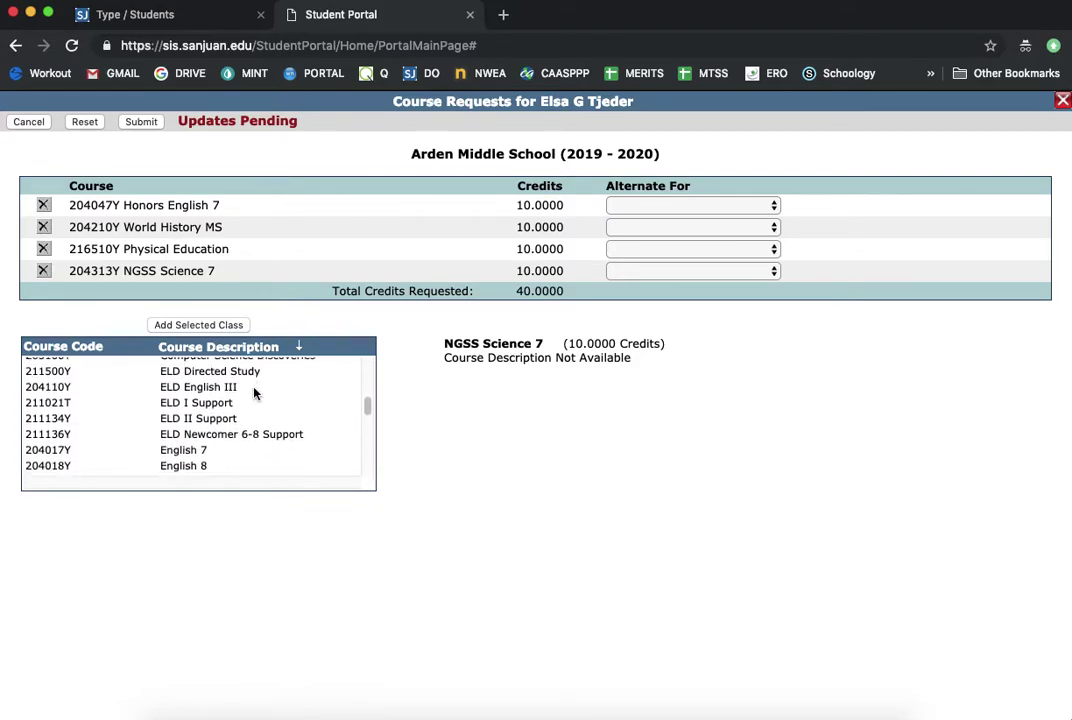
scroll(254, 394, up, 3)
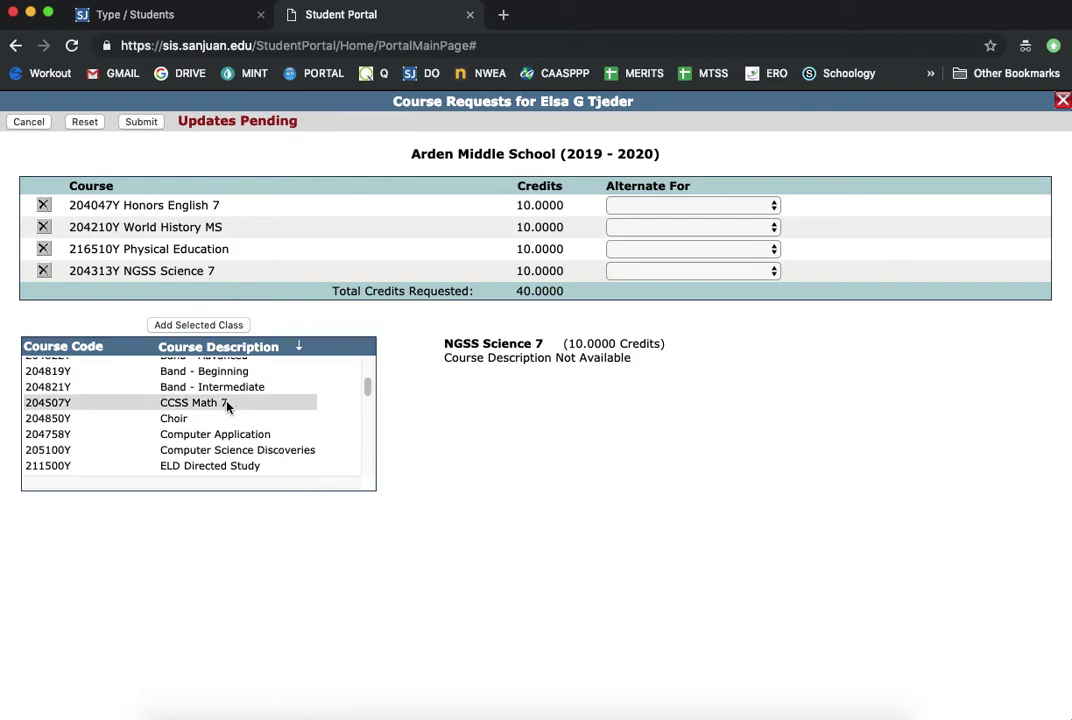
click(228, 403)
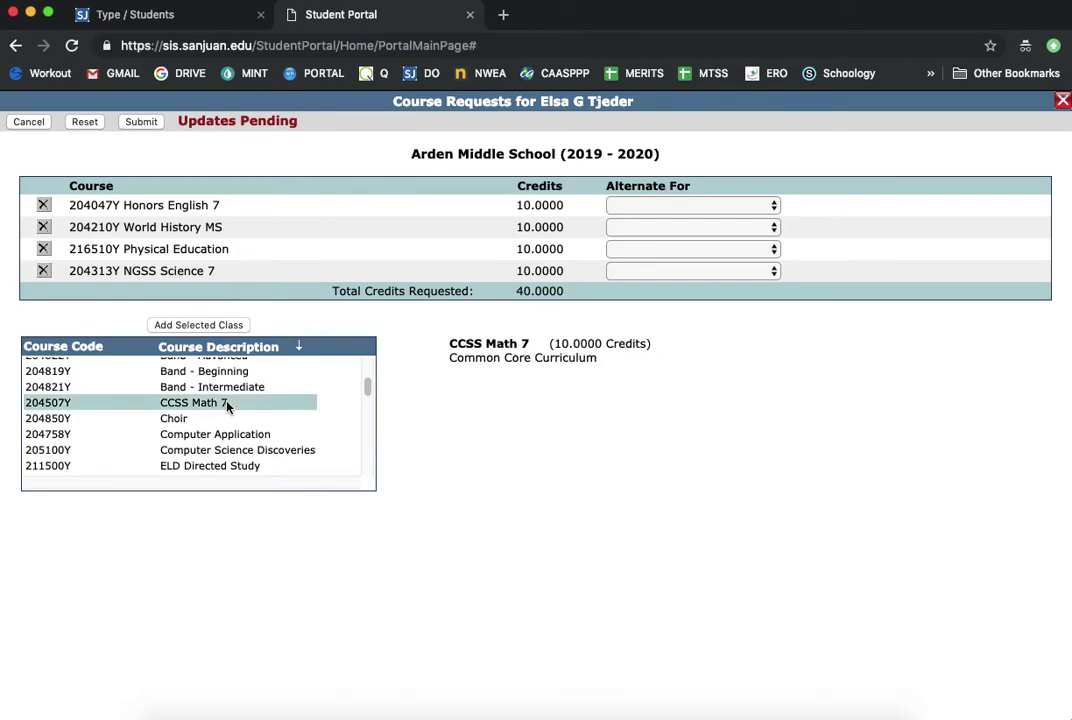
click(228, 325)
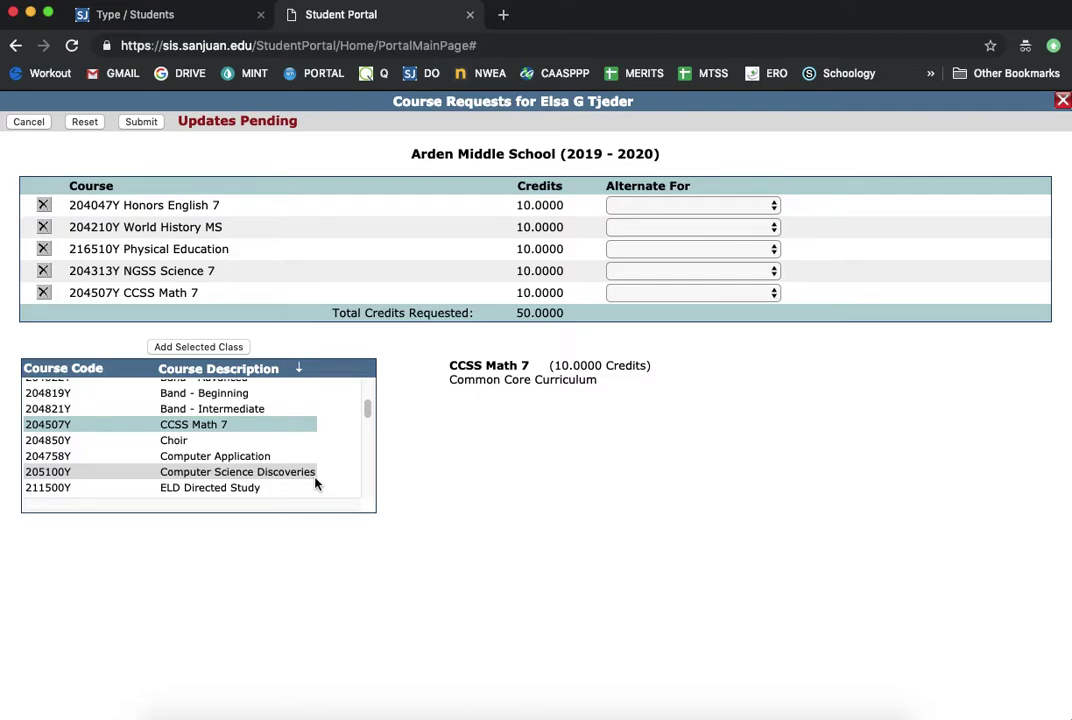
Step: Add the electives Choir (204850Y) and Computer Application (204758Y) to the course requests
click(266, 443)
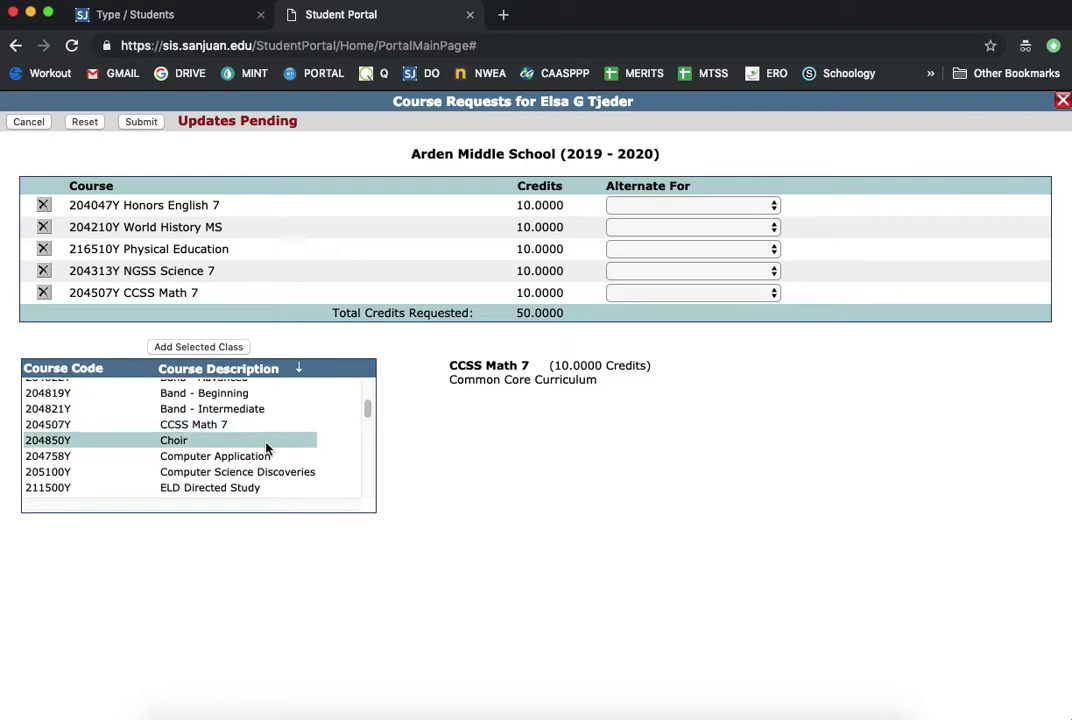
click(221, 349)
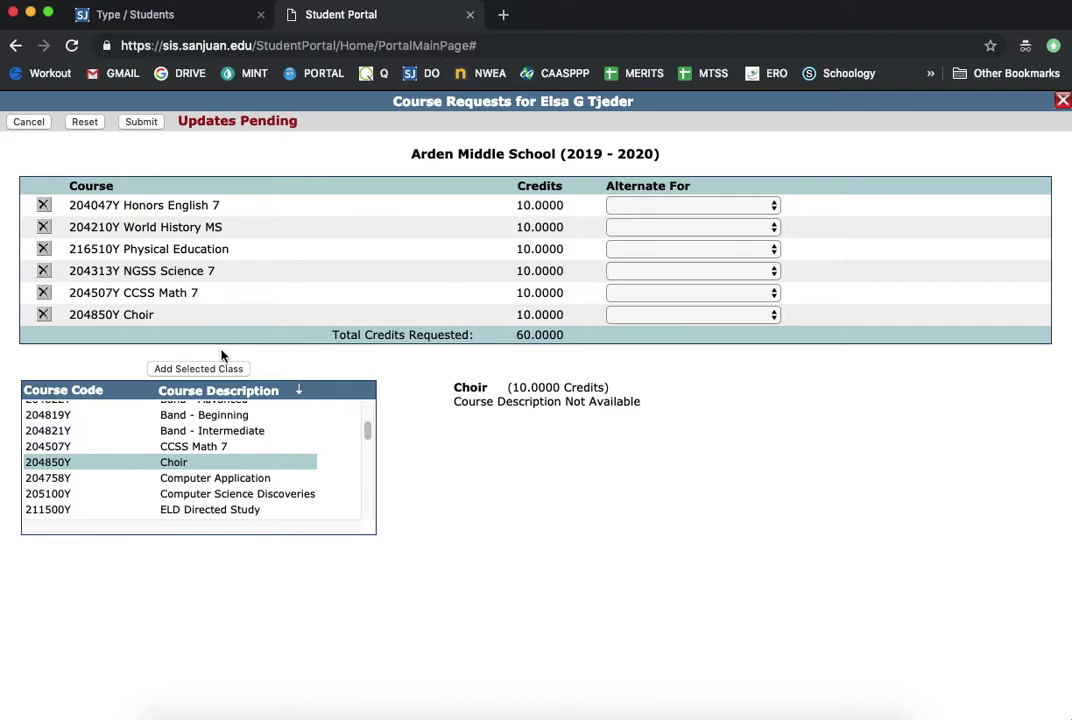
click(251, 480)
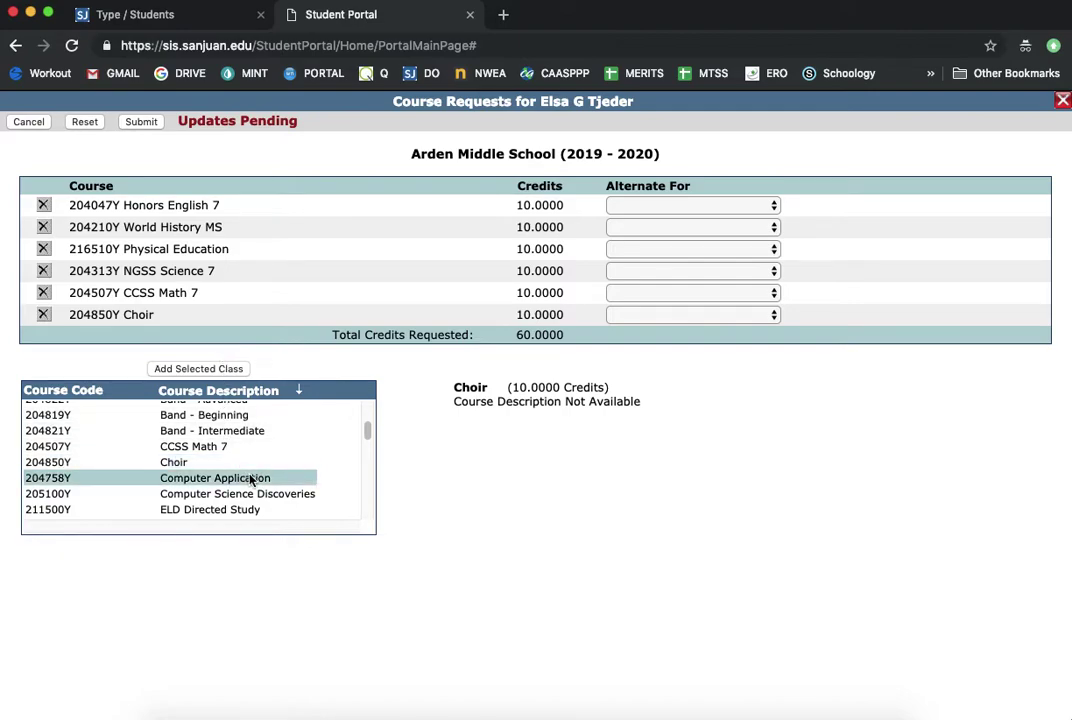
click(214, 372)
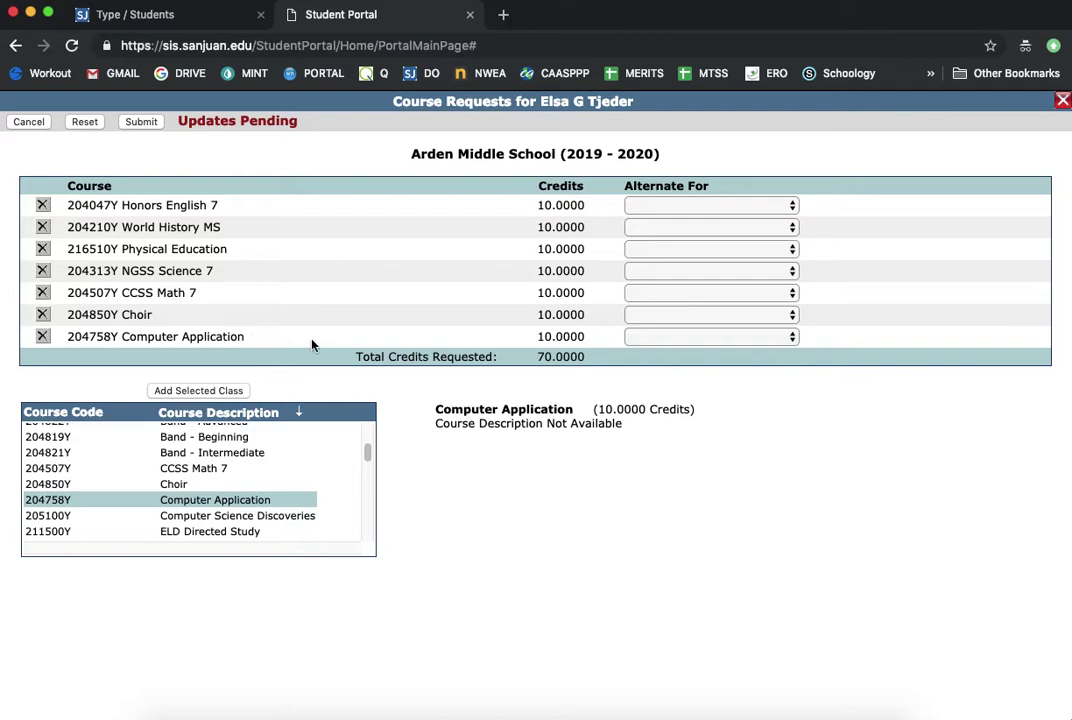
Step: Set the Computer Application request as an alternate for 204850Y Choir
click(727, 341)
click(727, 341)
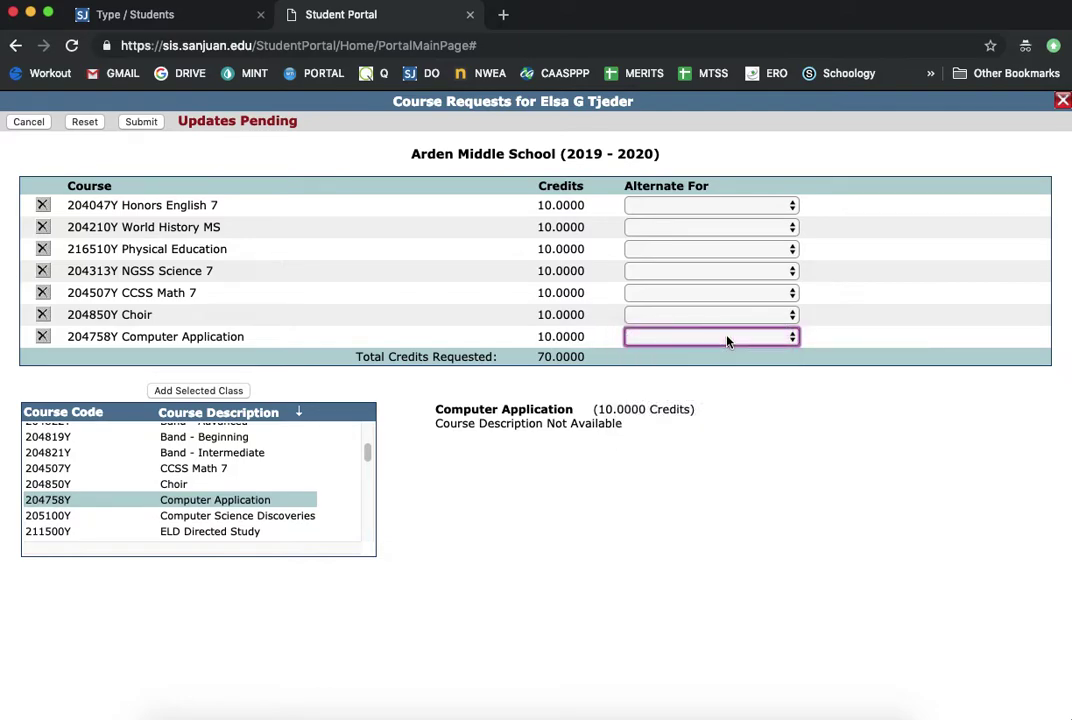
click(727, 341)
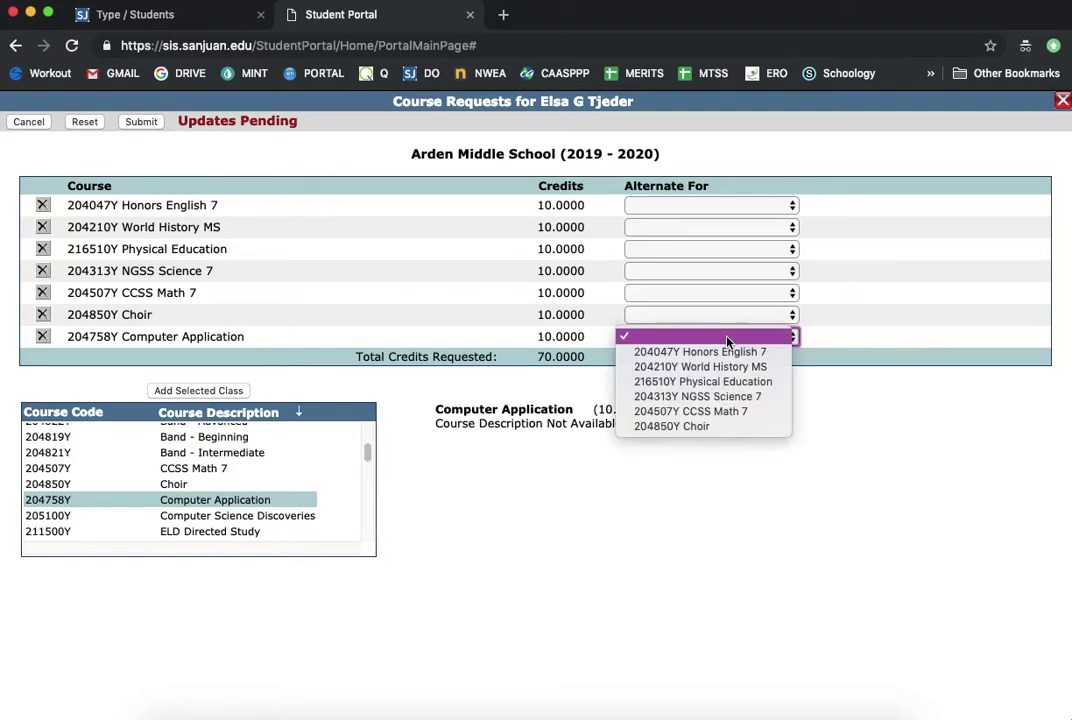
click(723, 428)
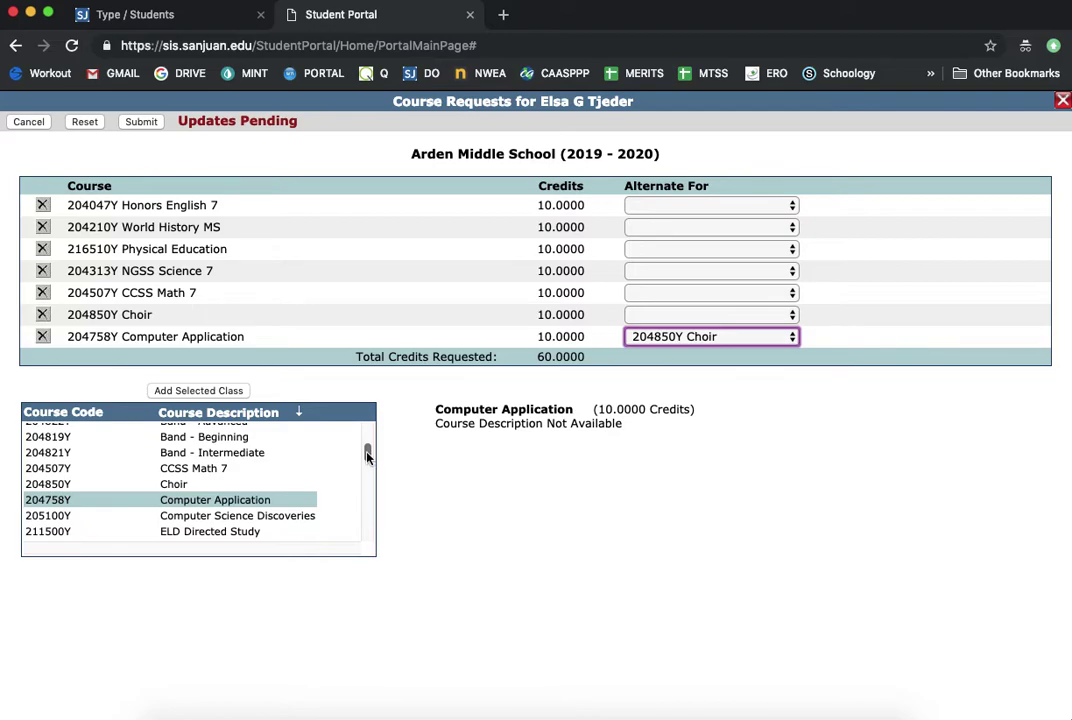
Step: Find Spanish 1 (204578Y) in the course list and add it to the course requests
drag(367, 456, 366, 528)
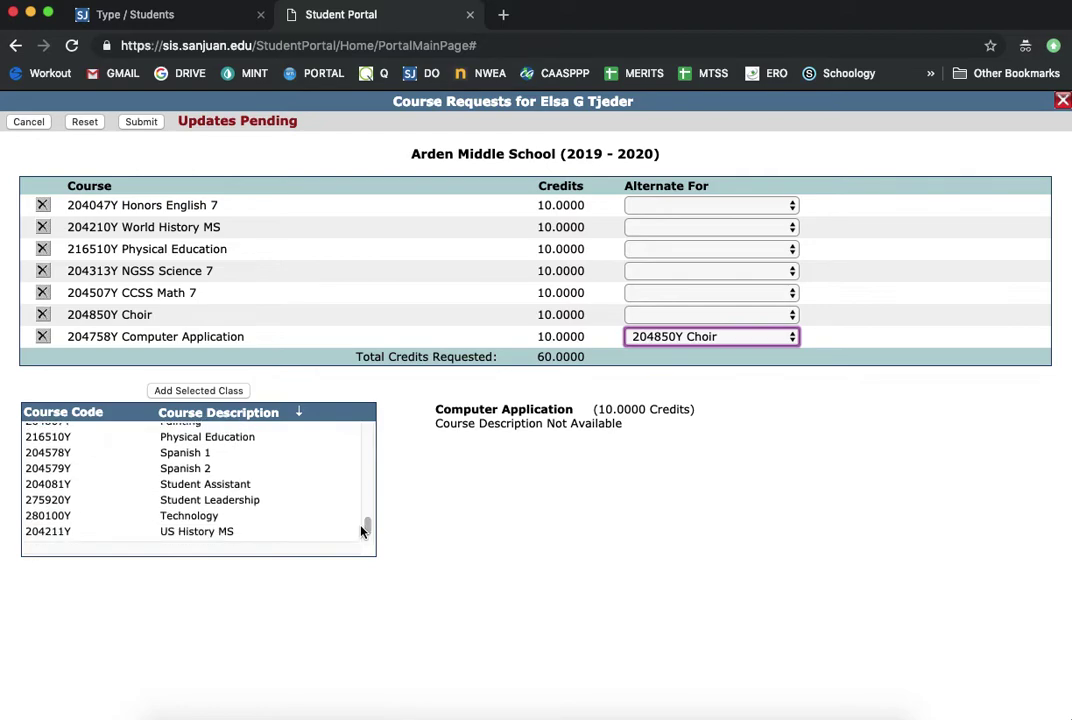
click(250, 456)
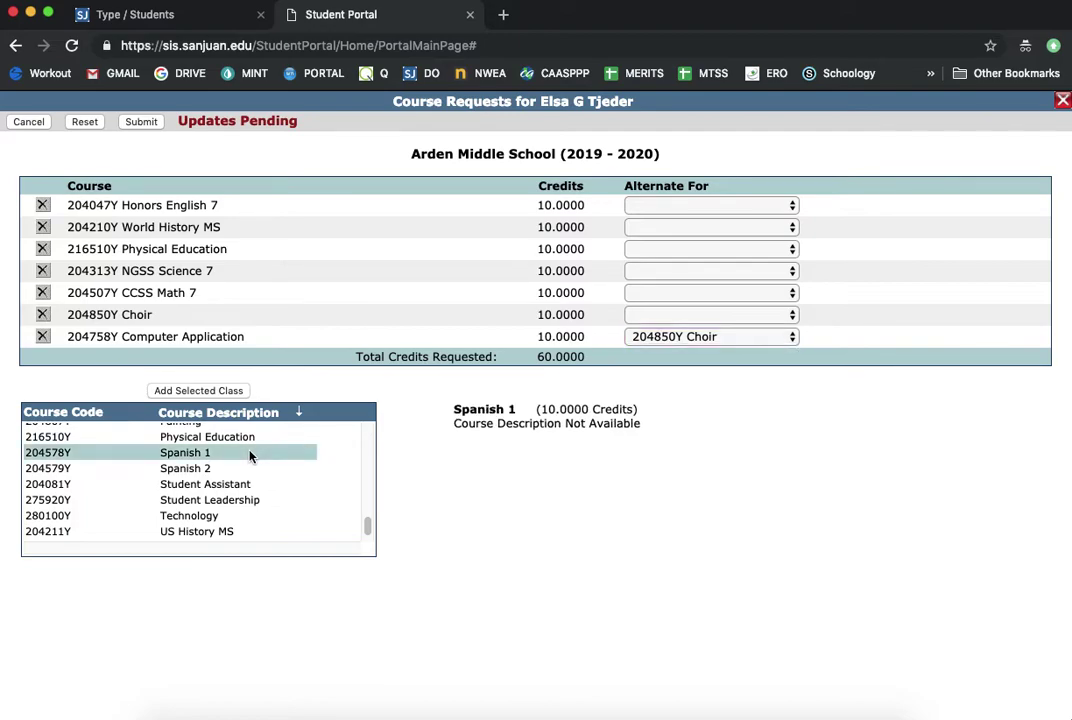
click(211, 390)
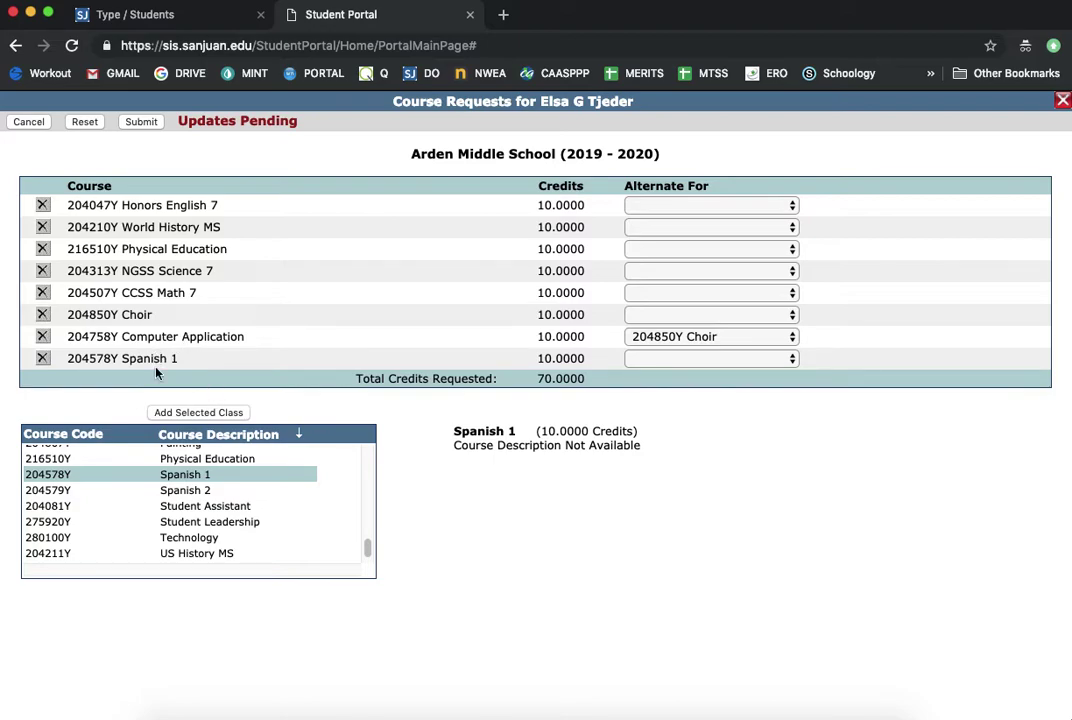
Step: Set the Spanish 1 request as an alternate for 204758Y Computer Application and submit the course requests
click(657, 360)
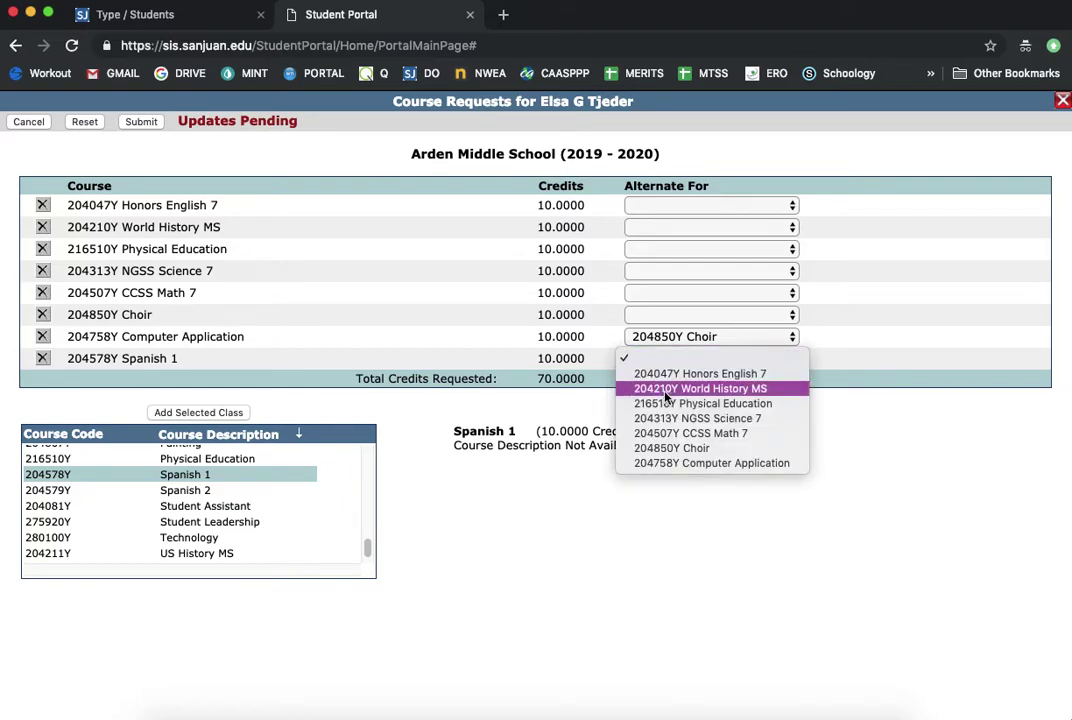
click(677, 463)
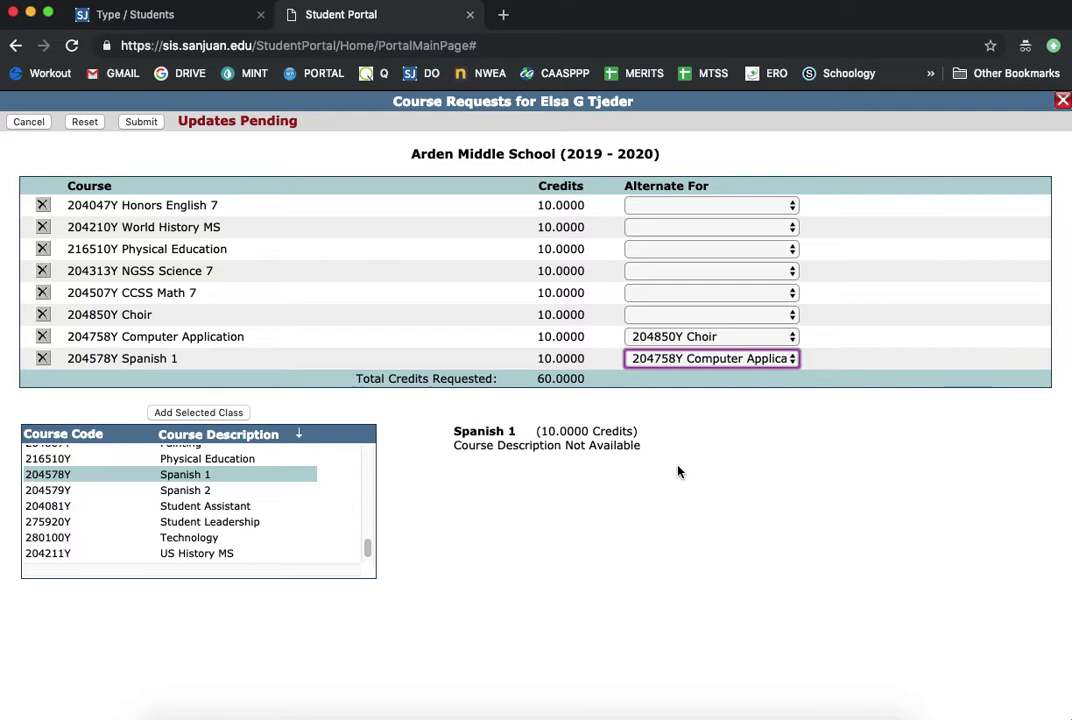
click(357, 392)
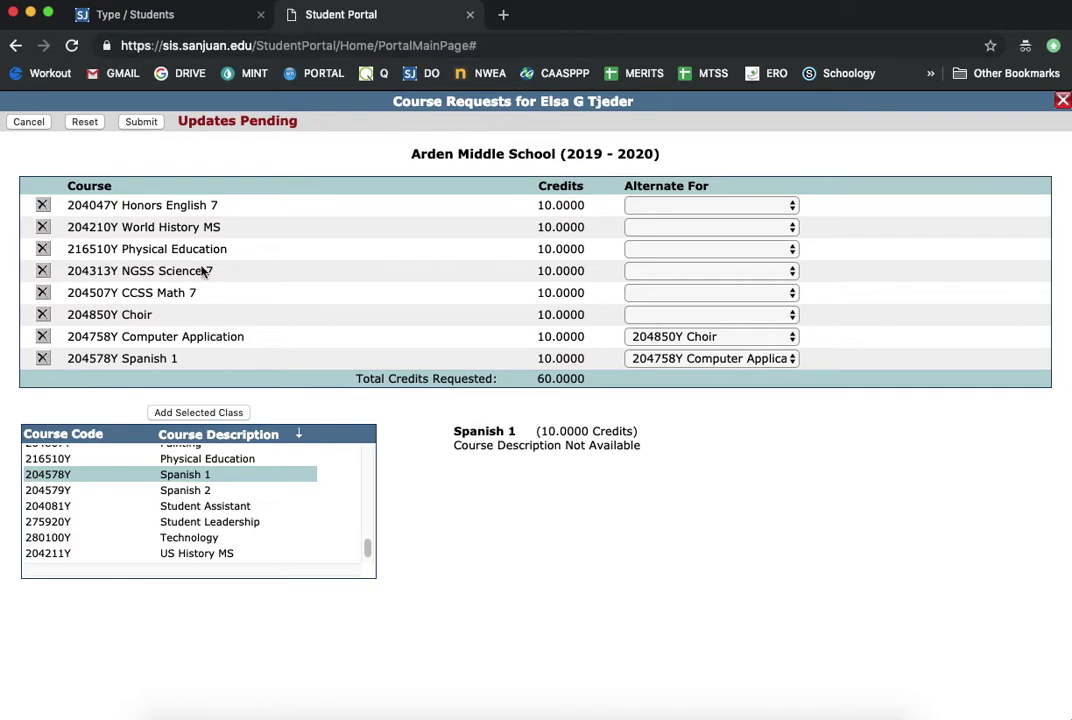
click(142, 124)
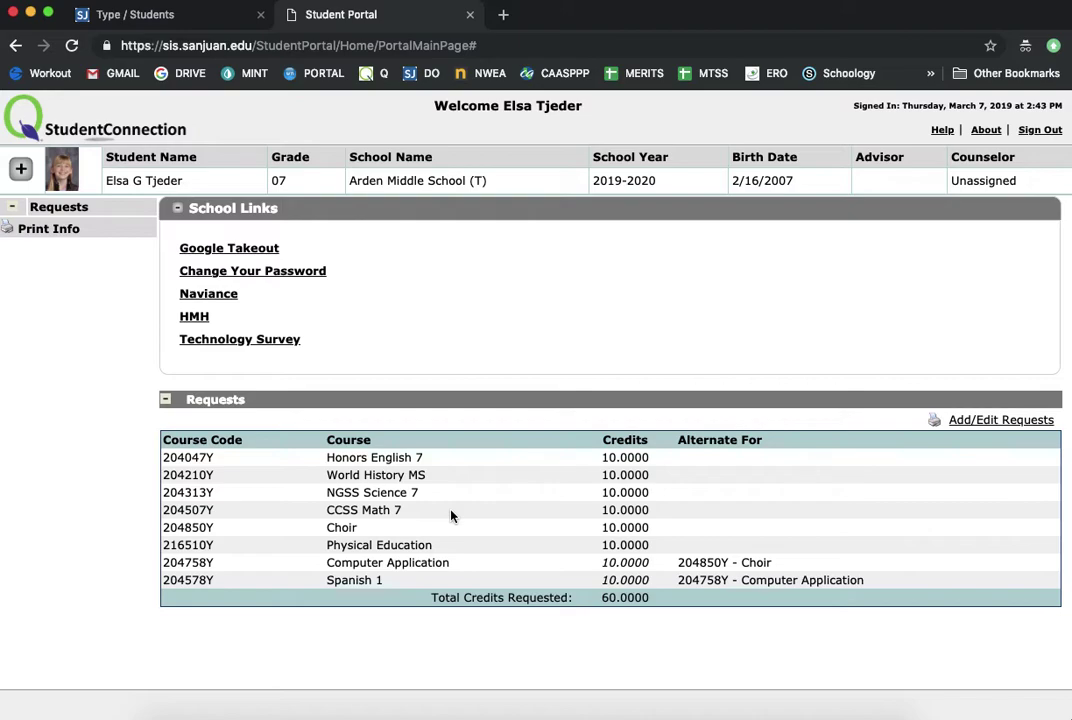
Step: Edit the submitted requests to replace NGSS Science 7 (204313Y) with NGSS Honors Science 7 (204323Y), and submit the change
click(980, 423)
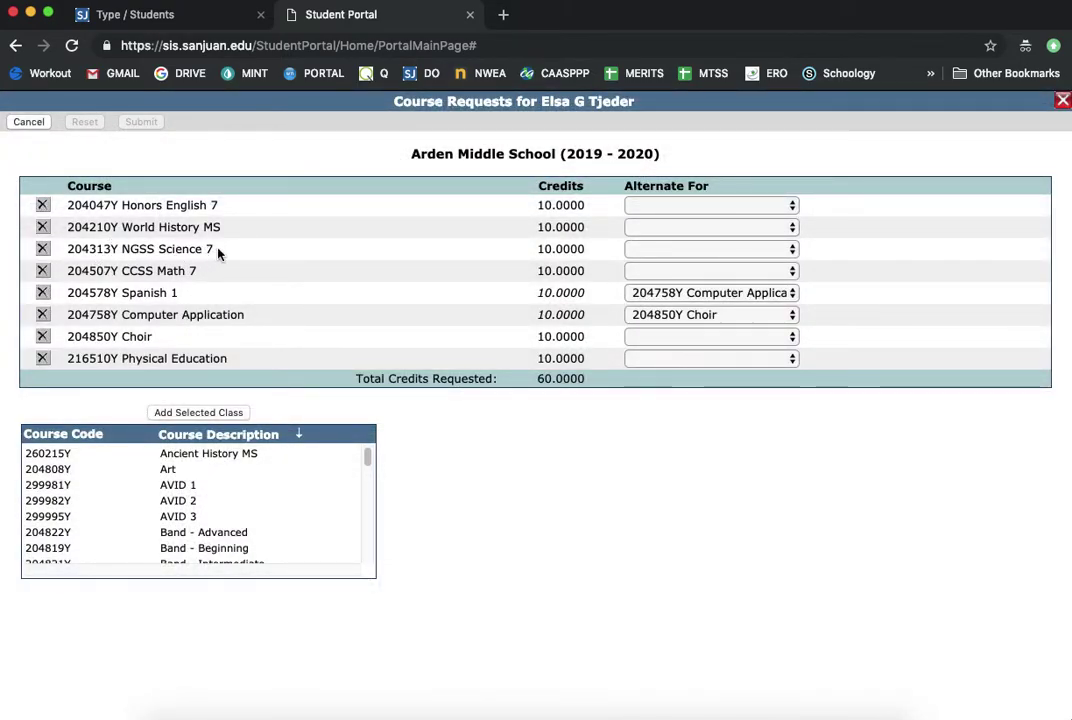
click(42, 249)
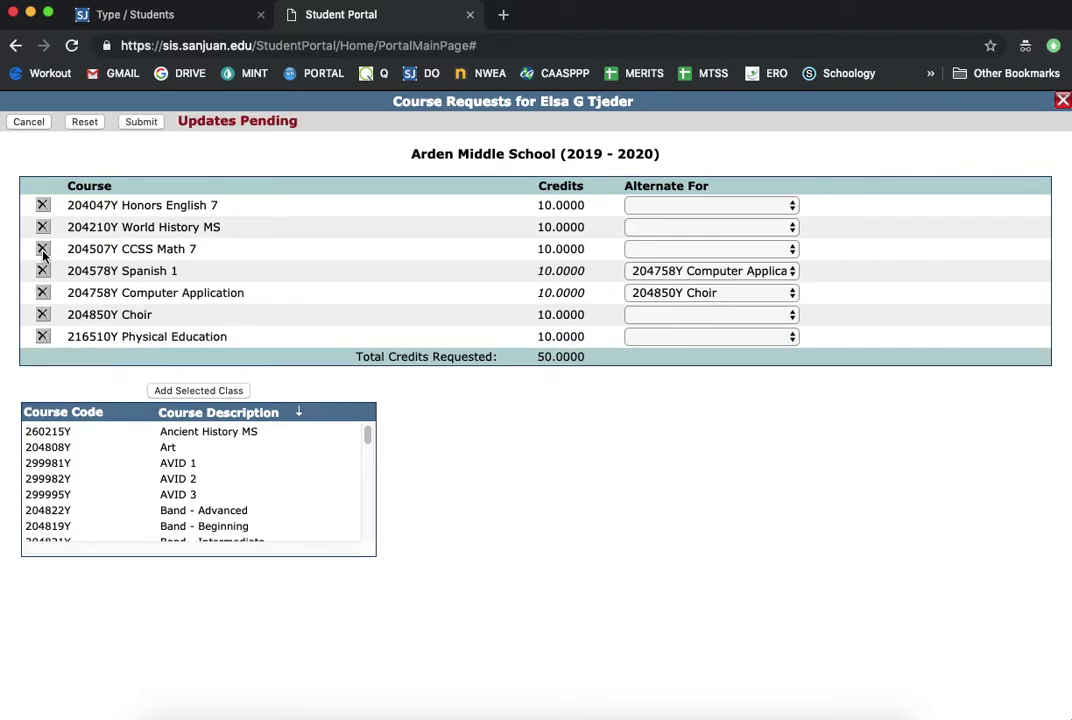
scroll(230, 468, down, 5)
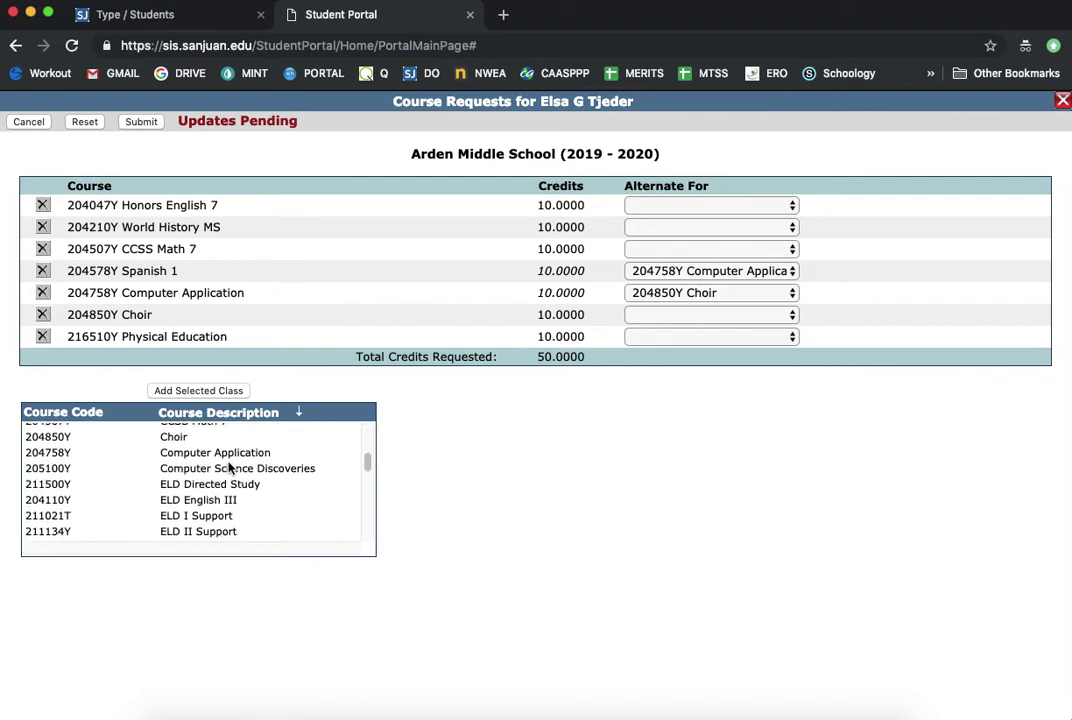
scroll(230, 468, down, 8)
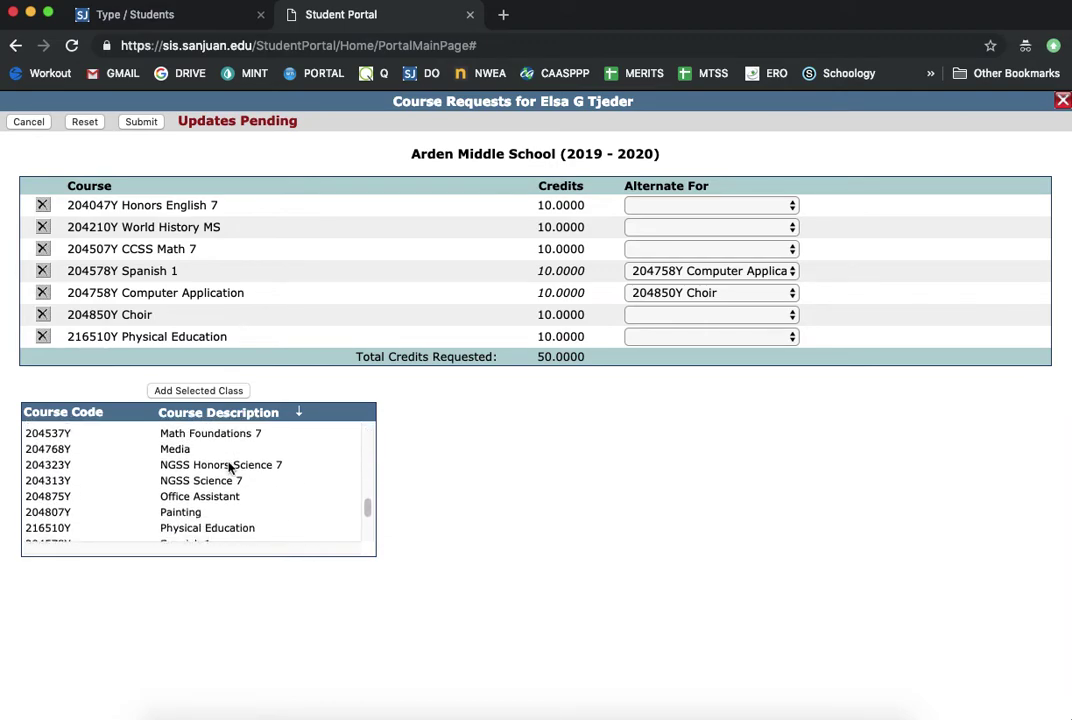
scroll(230, 468, up, 3)
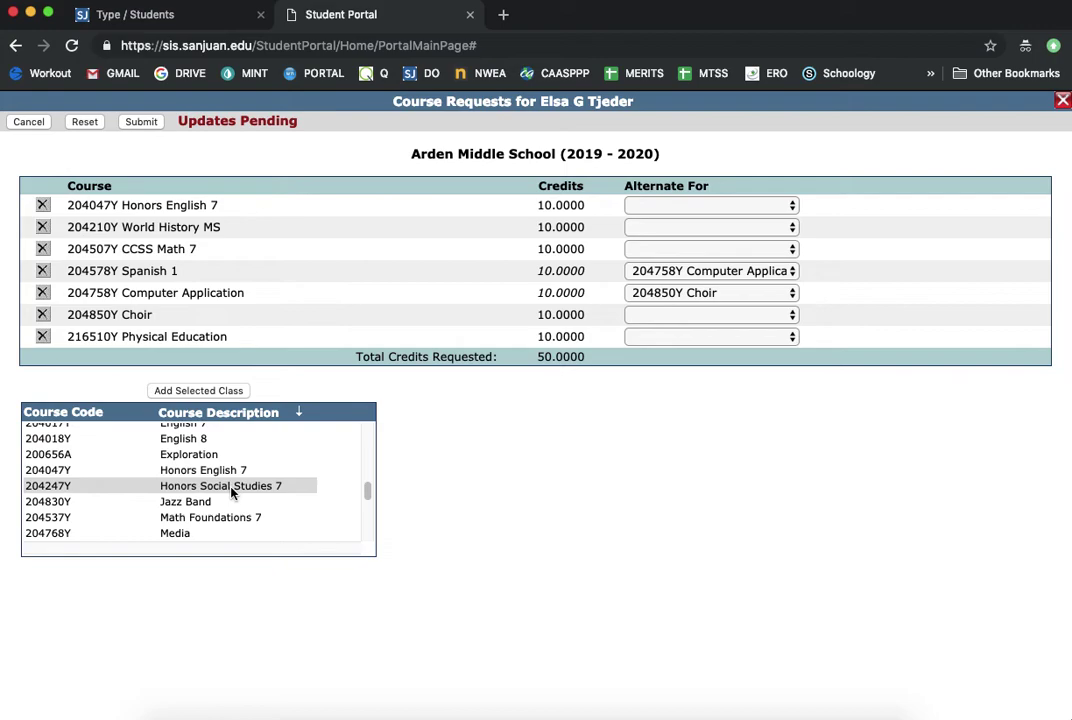
scroll(232, 490, down, 4)
scroll(232, 492, down, 1)
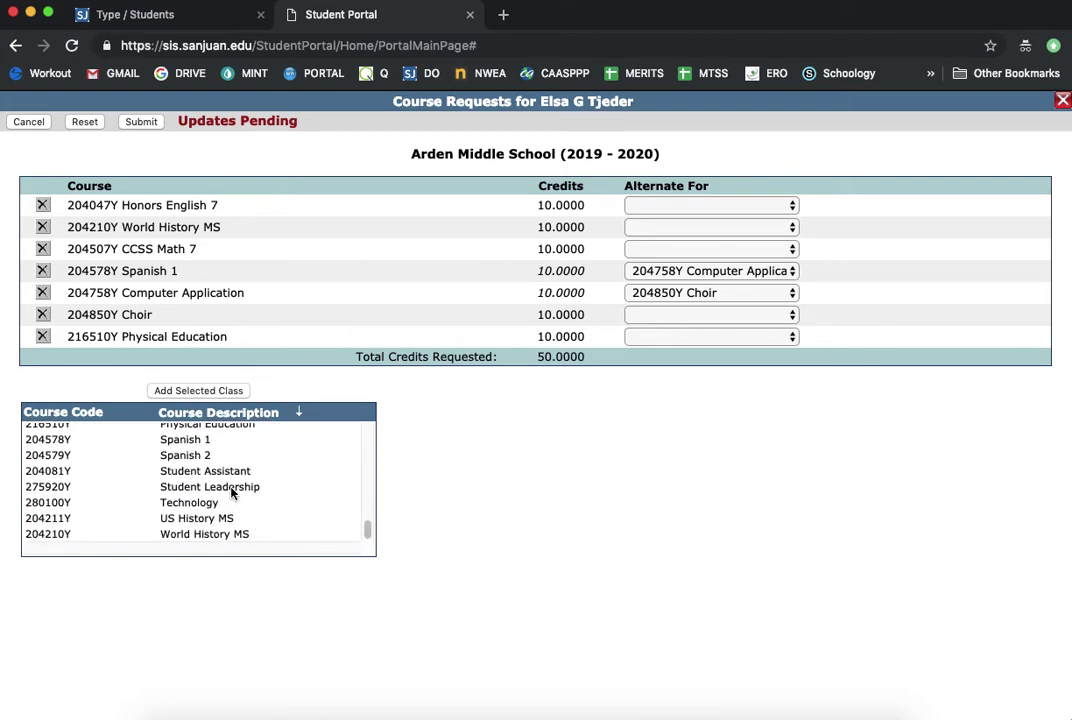
scroll(231, 489, up, 5)
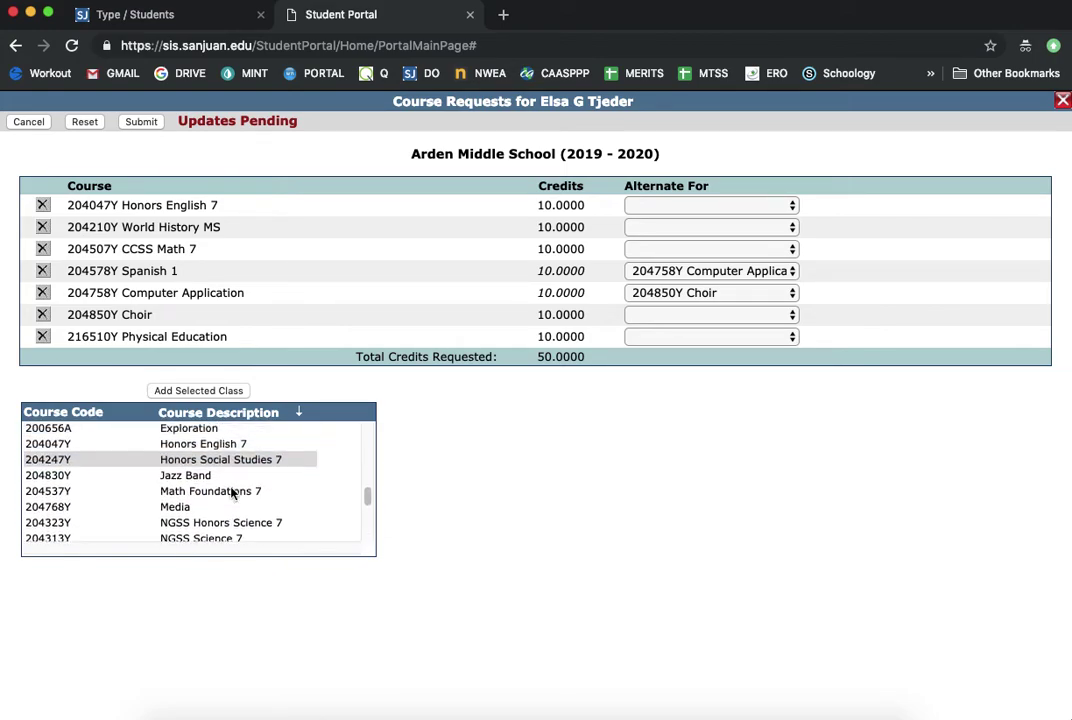
scroll(231, 495, down, 1)
click(232, 502)
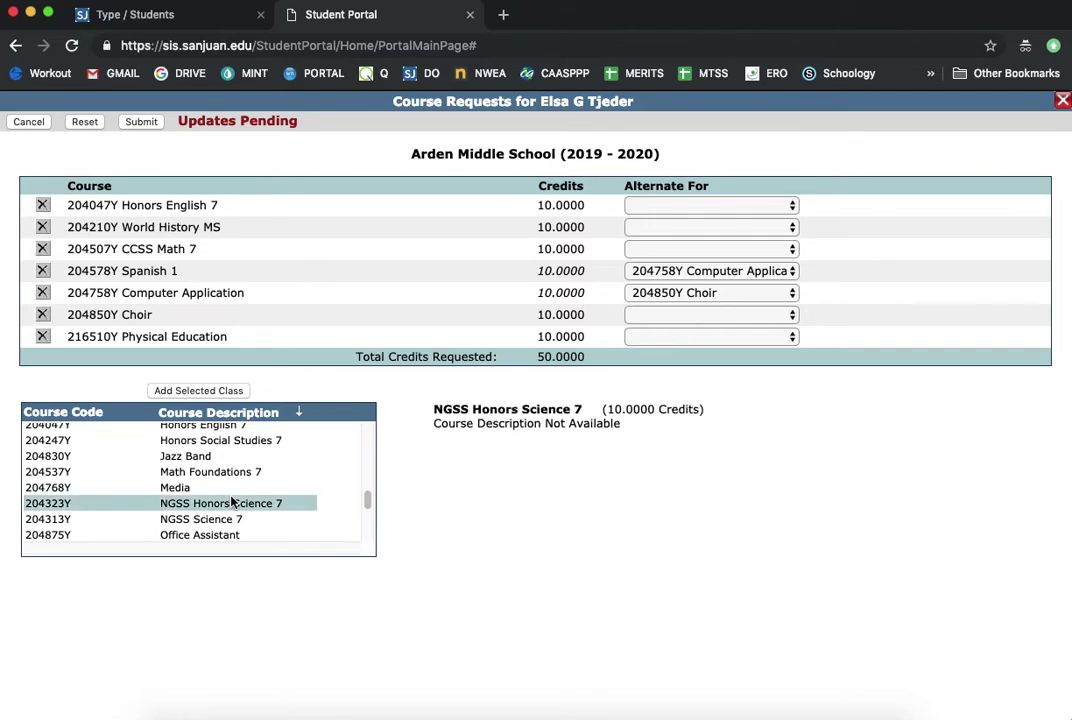
click(215, 390)
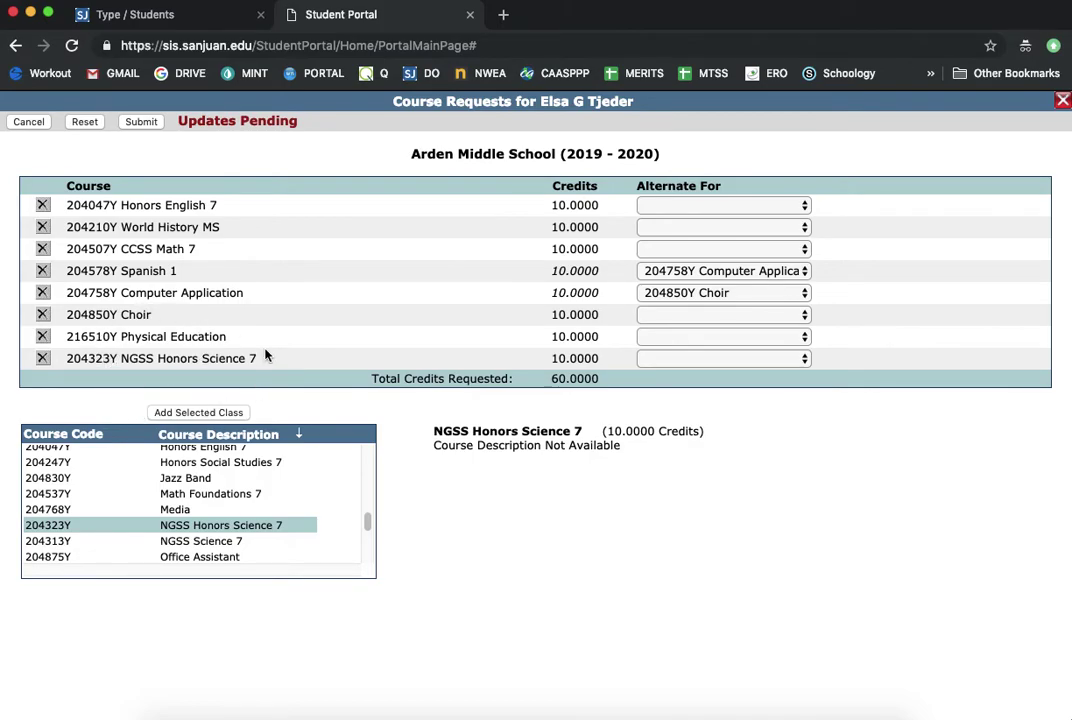
click(152, 122)
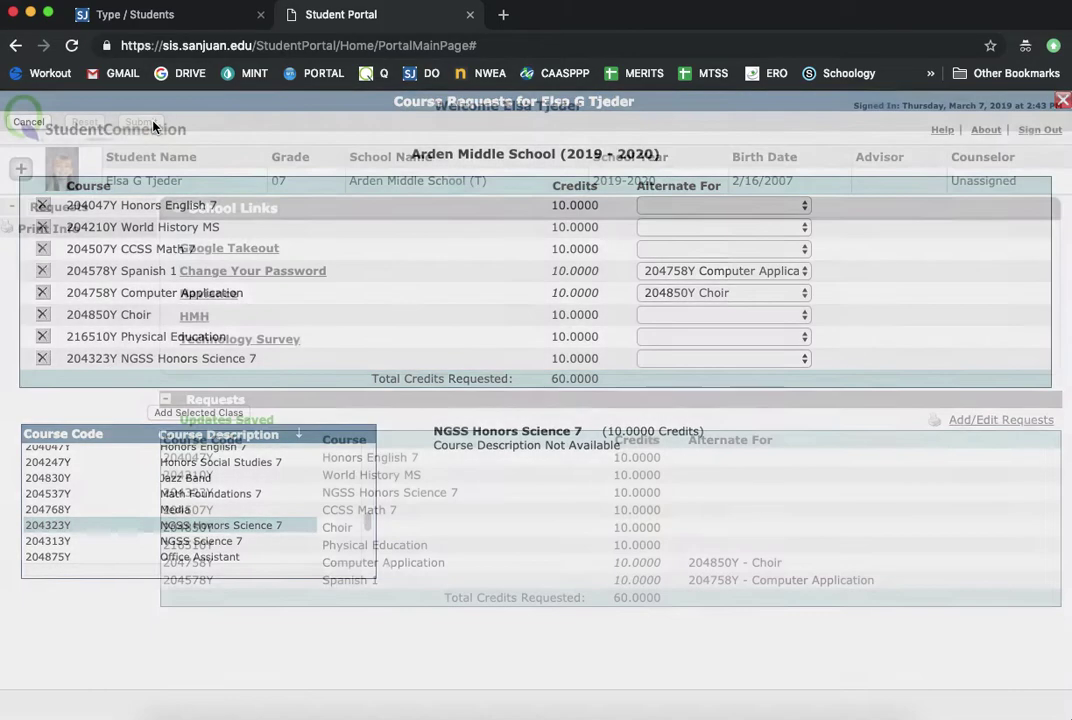